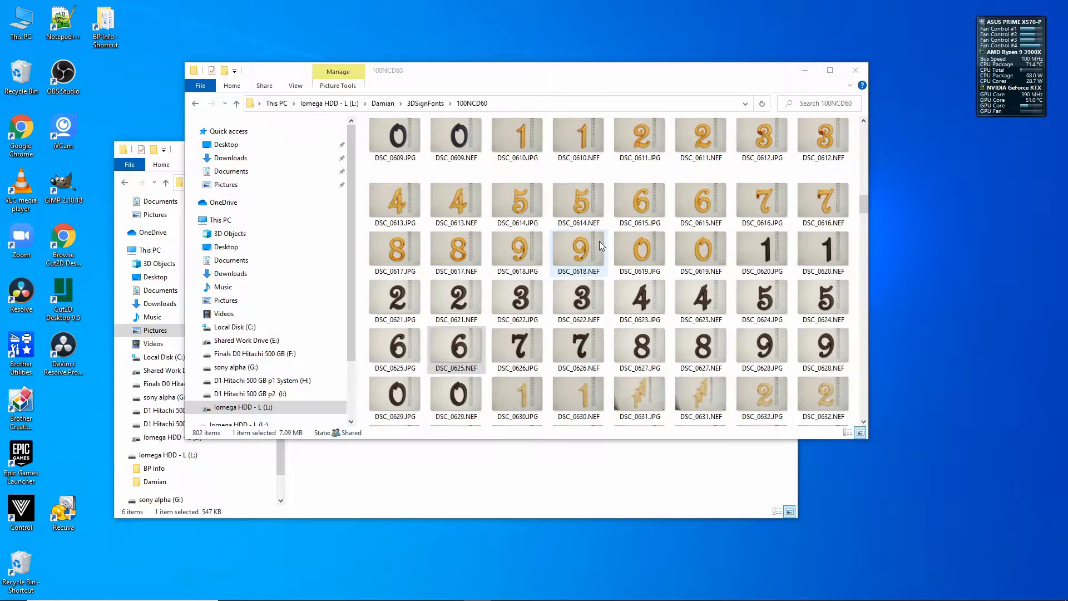
# - Browse the JPG and NEF photos of the sign numerals in the 100NCD60 folder
pyautogui.scroll(2, 650, 252)
pyautogui.scroll(-10, 650, 253)
pyautogui.scroll(10, 646, 250)
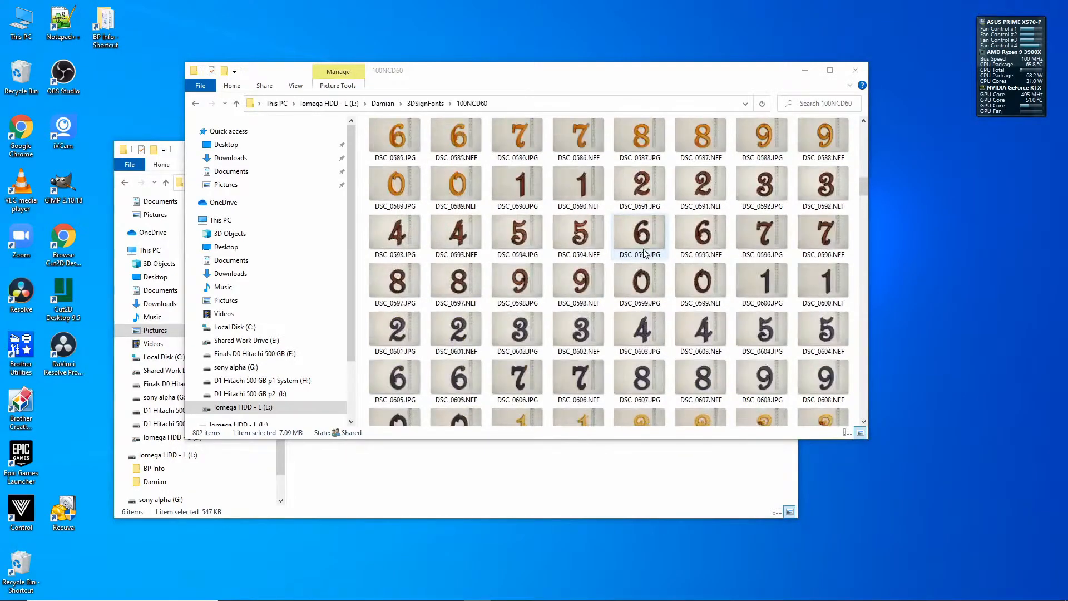
pyautogui.scroll(4, 646, 253)
pyautogui.scroll(-5, 646, 254)
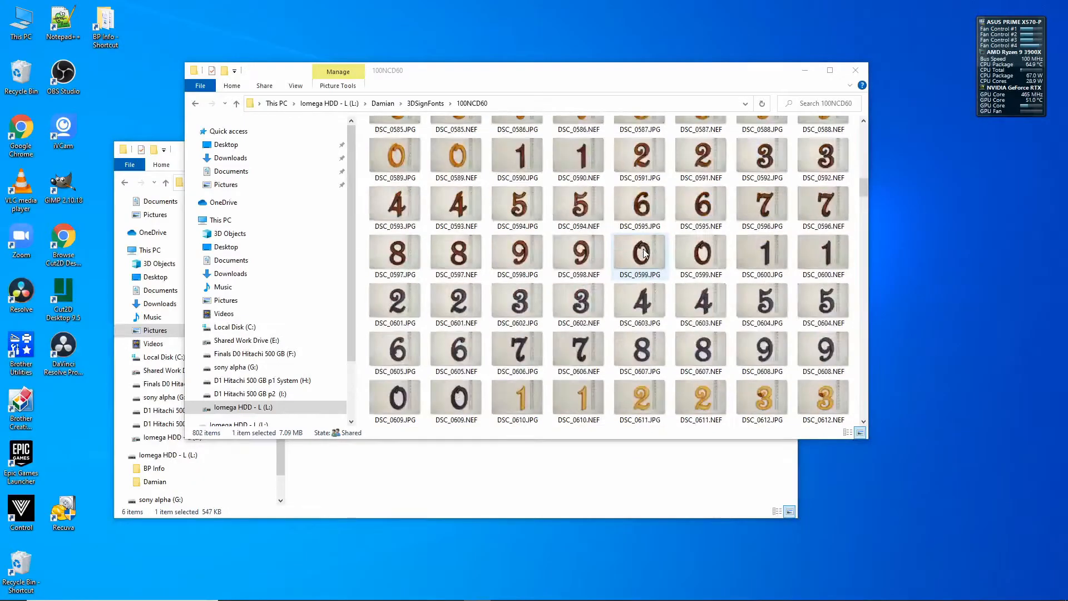
pyautogui.scroll(-5, 646, 253)
pyautogui.scroll(1, 646, 253)
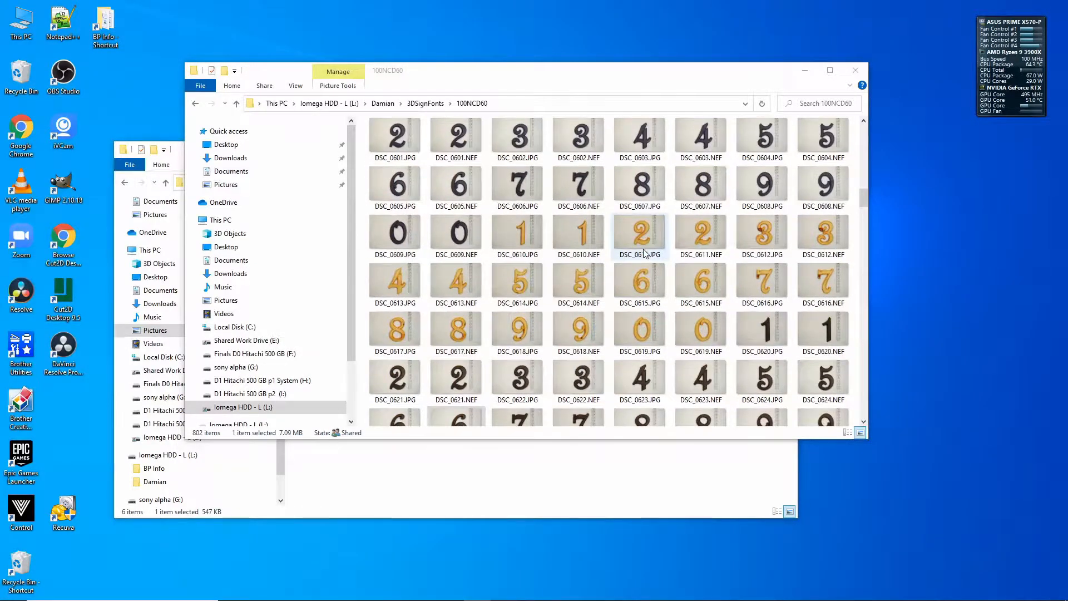
pyautogui.scroll(1, 646, 253)
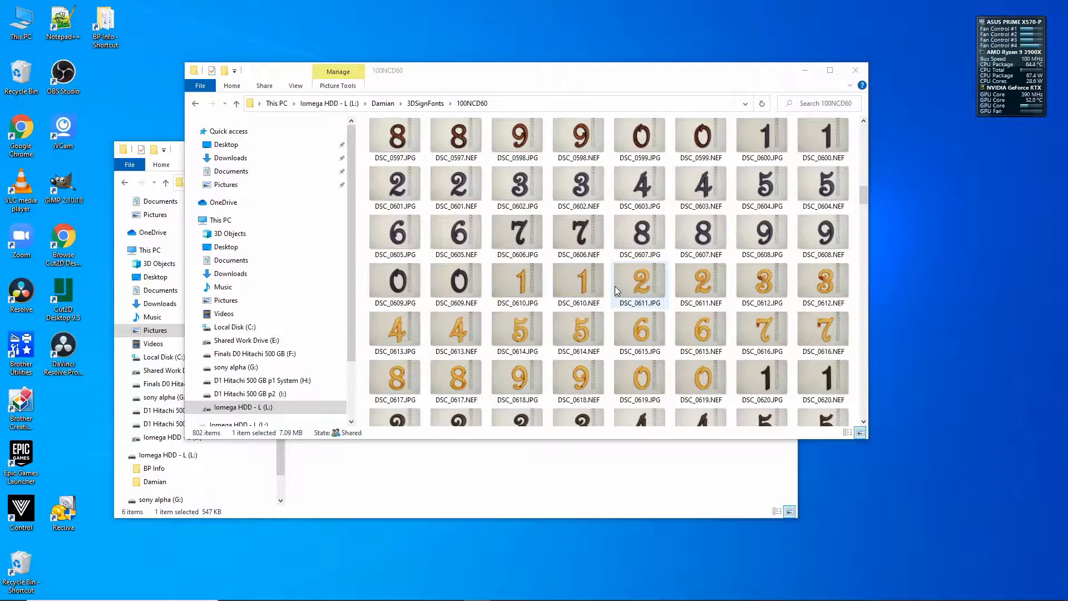
pyautogui.scroll(-2, 616, 286)
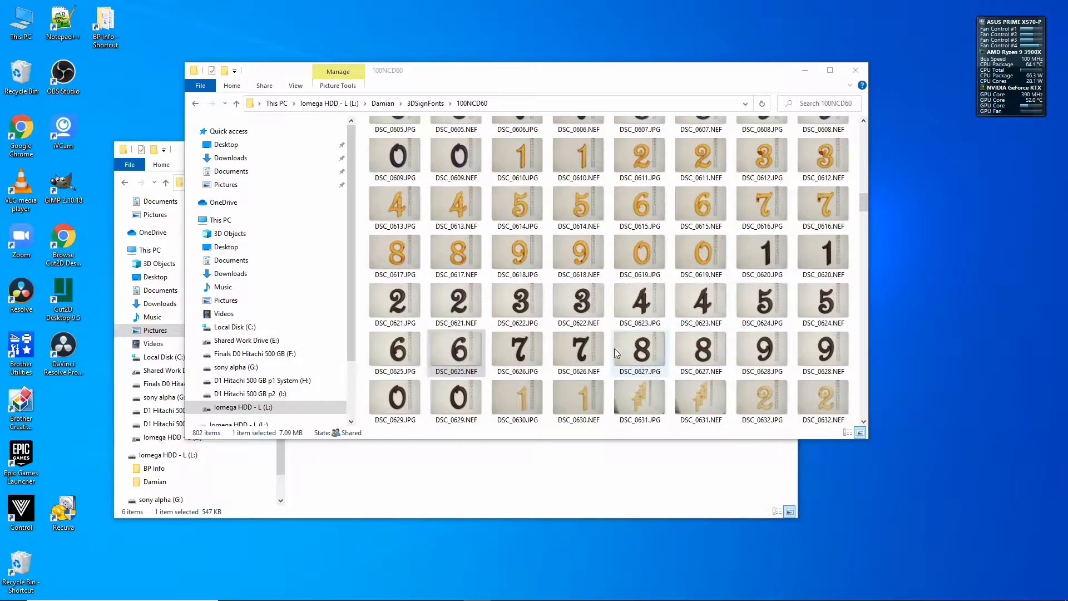
pyautogui.scroll(-1, 603, 351)
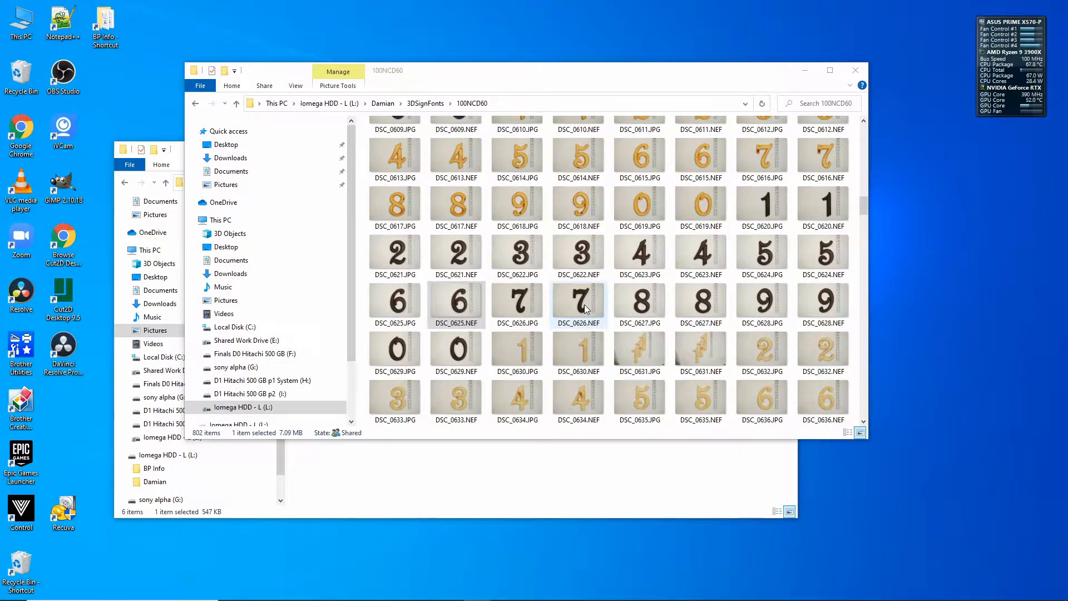
# - Open DSC_0626.JPG and DSC_0626.NEF in separate Snip & Sketch windows and arrange them side by side
pyautogui.click(519, 299)
pyautogui.doubleClick(520, 299)
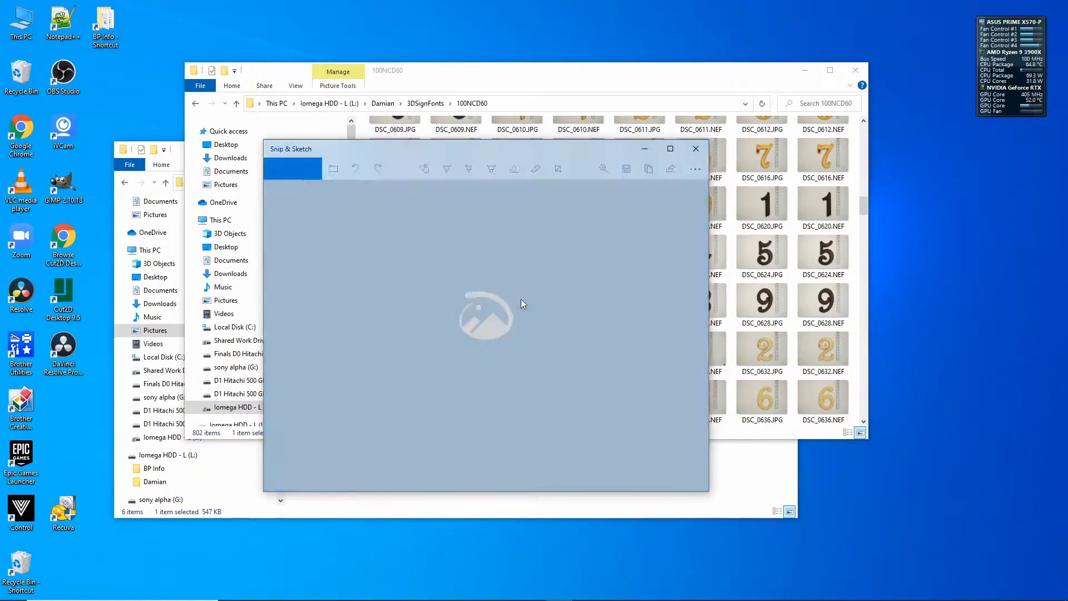
pyautogui.moveTo(502, 151); pyautogui.dragTo(337, 32)
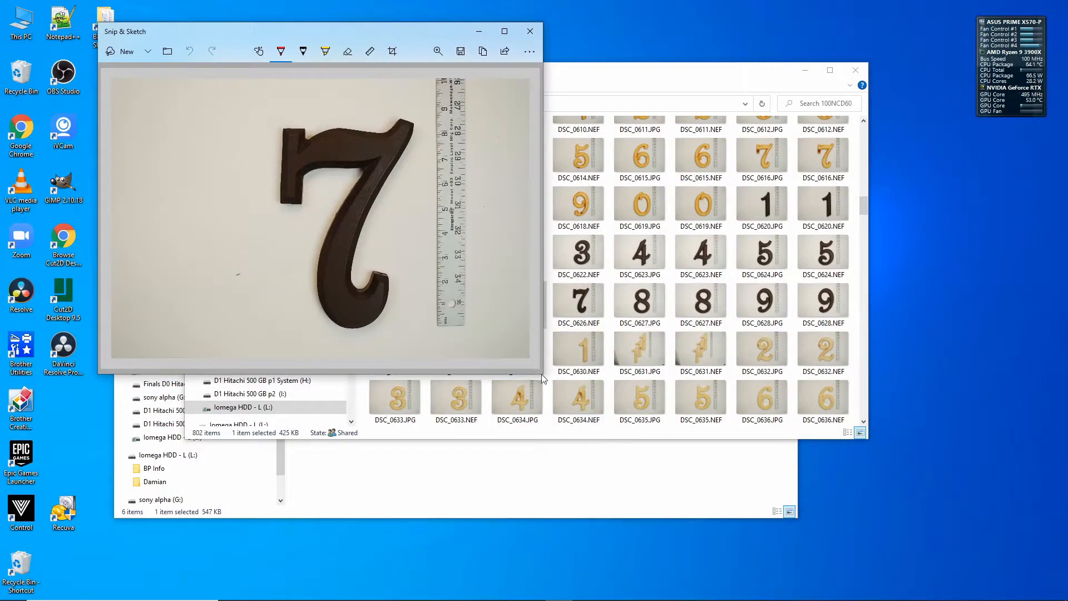
pyautogui.moveTo(377, 38)
pyautogui.mouseDown()
pyautogui.moveTo(322, 75)
pyautogui.moveTo(310, 57)
pyautogui.mouseUp()
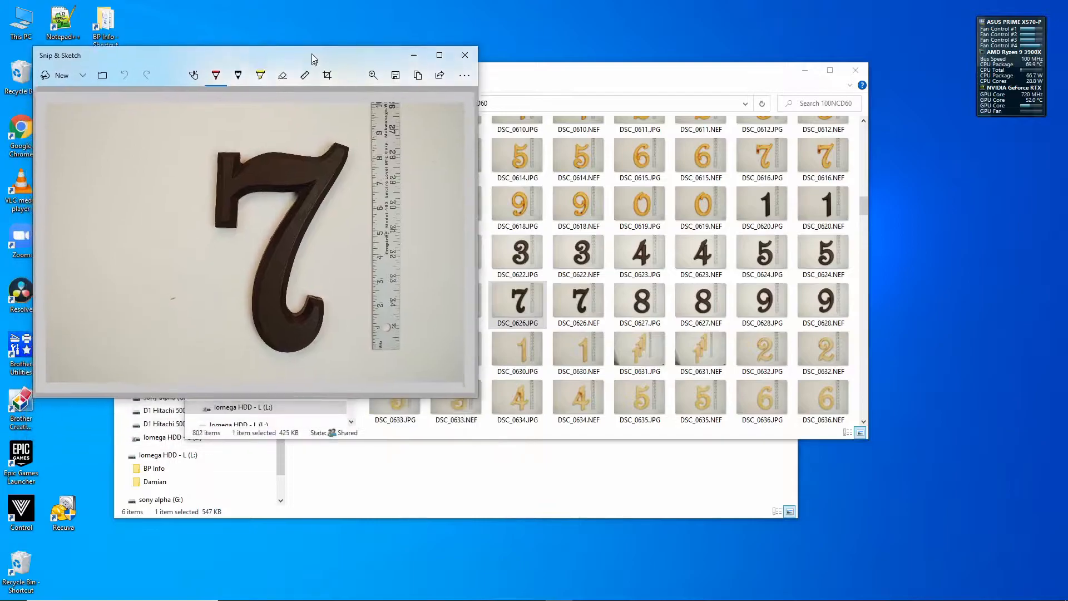
pyautogui.click(586, 295)
pyautogui.doubleClick(585, 295)
pyautogui.moveTo(276, 55)
pyautogui.mouseDown()
pyautogui.moveTo(621, 95)
pyautogui.moveTo(705, 47)
pyautogui.mouseUp()
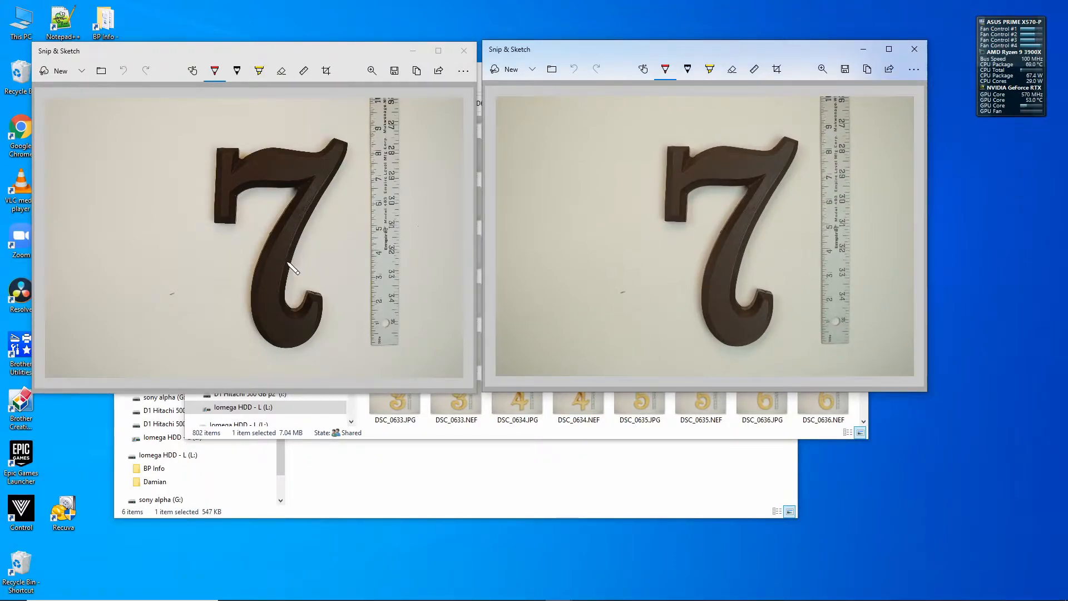
# - Compare the detail of the numeral 7 in the JPG and NEF photos at higher magnification, and close both images
pyautogui.click(372, 70)
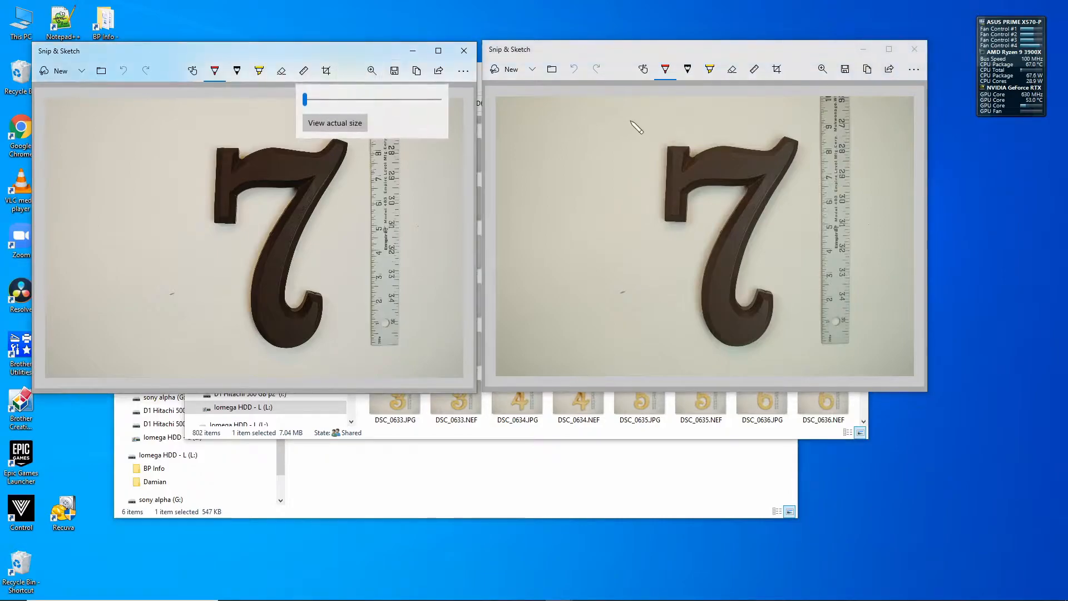
pyautogui.moveTo(305, 100)
pyautogui.mouseDown()
pyautogui.moveTo(352, 107)
pyautogui.moveTo(313, 100)
pyautogui.mouseUp()
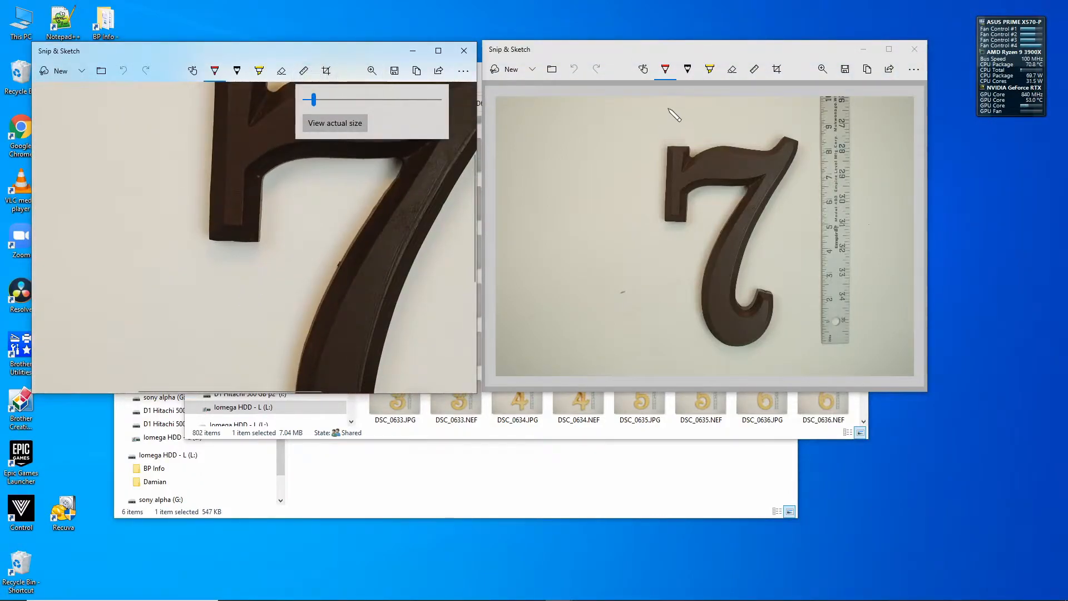
pyautogui.click(822, 69)
pyautogui.click(829, 70)
pyautogui.moveTo(755, 97); pyautogui.dragTo(778, 106)
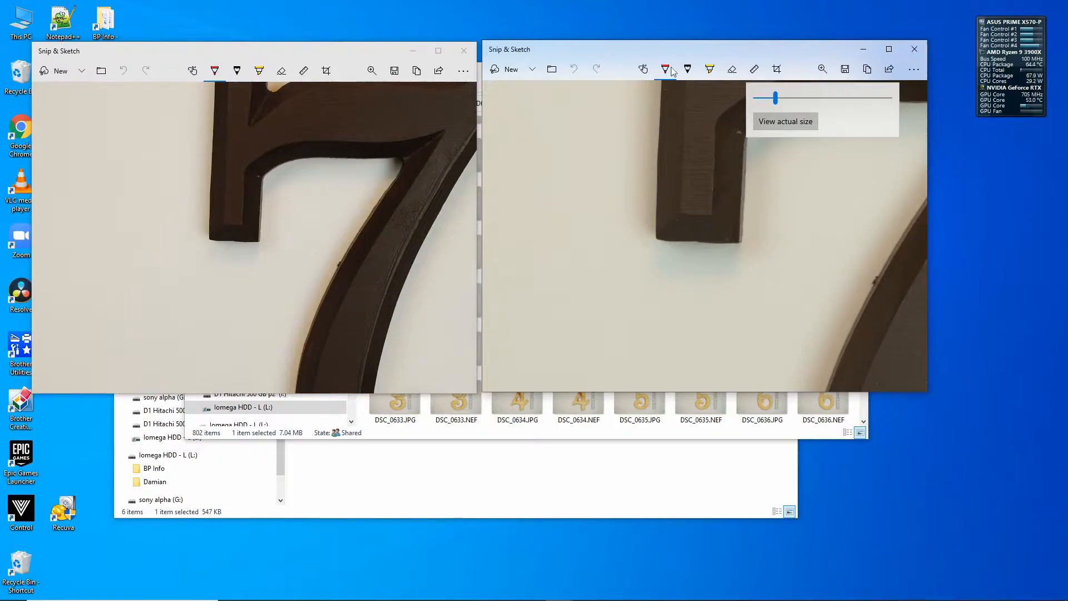
pyautogui.click(463, 50)
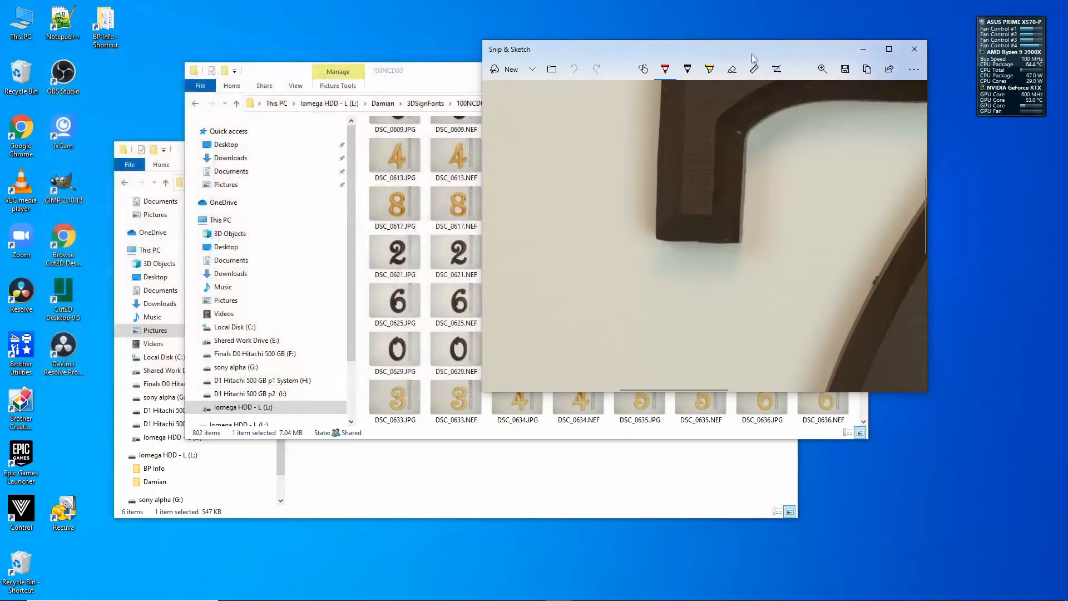
pyautogui.click(918, 50)
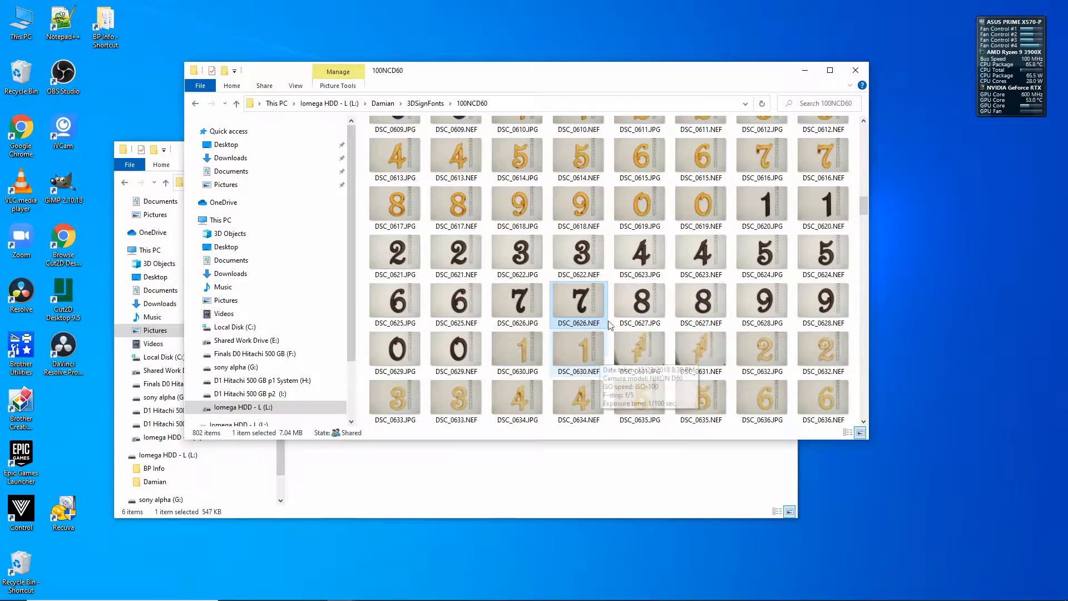
# - Reopen DSC_0626.NEF in Snip & Sketch and send the image to Paint 3D
pyautogui.doubleClick(588, 307)
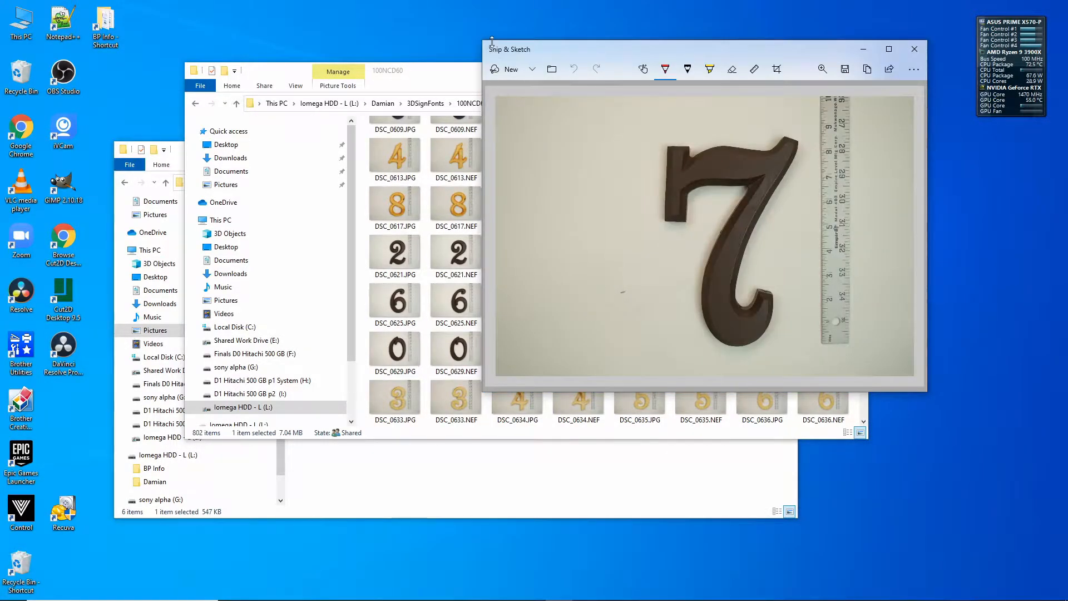
pyautogui.moveTo(597, 45); pyautogui.dragTo(346, 47)
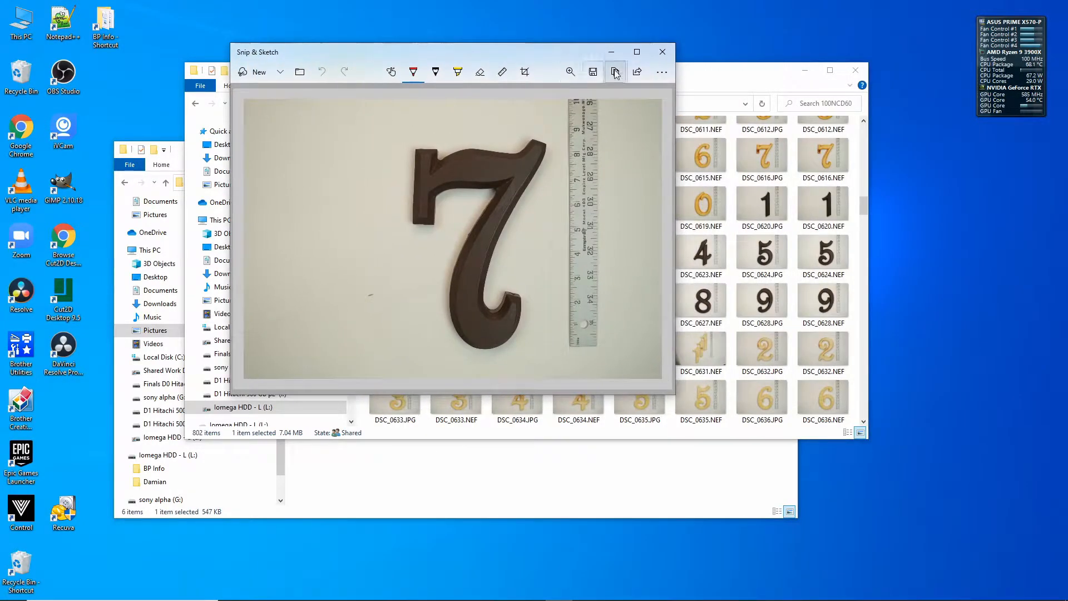
pyautogui.click(661, 73)
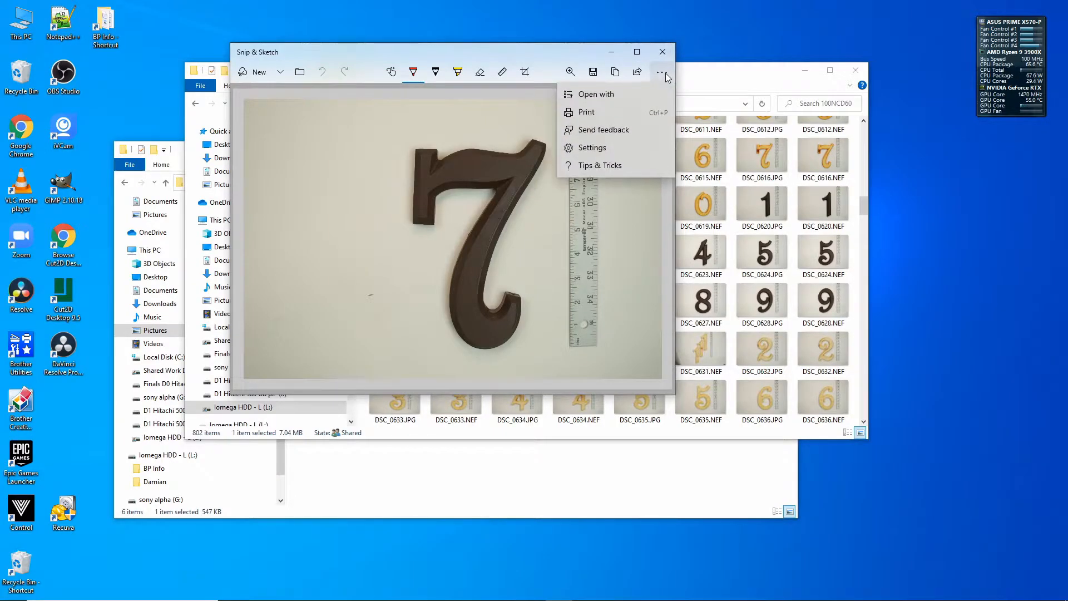
pyautogui.click(617, 92)
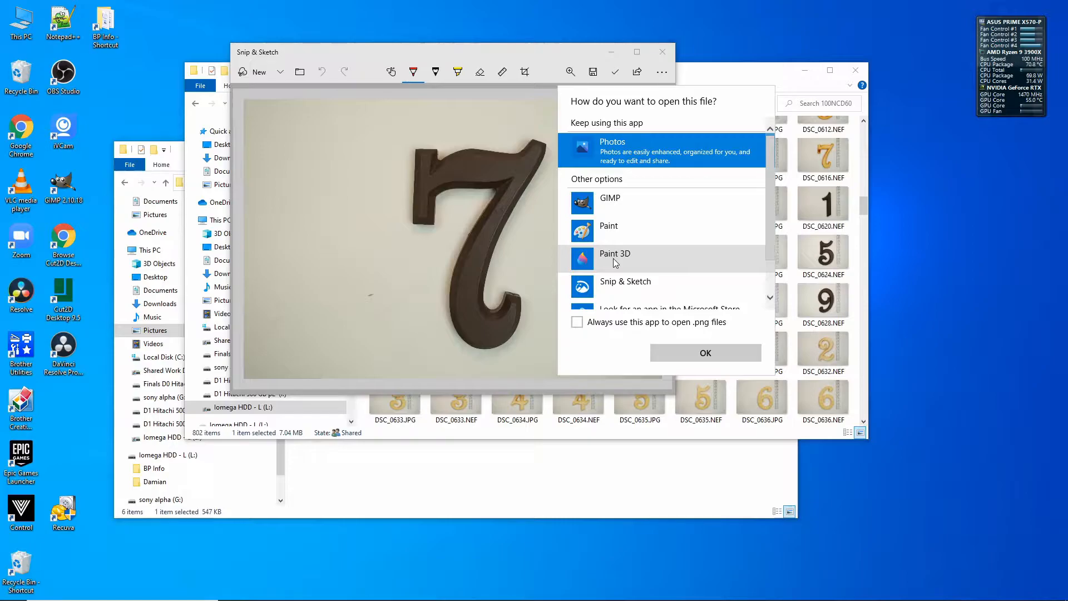
pyautogui.doubleClick(616, 262)
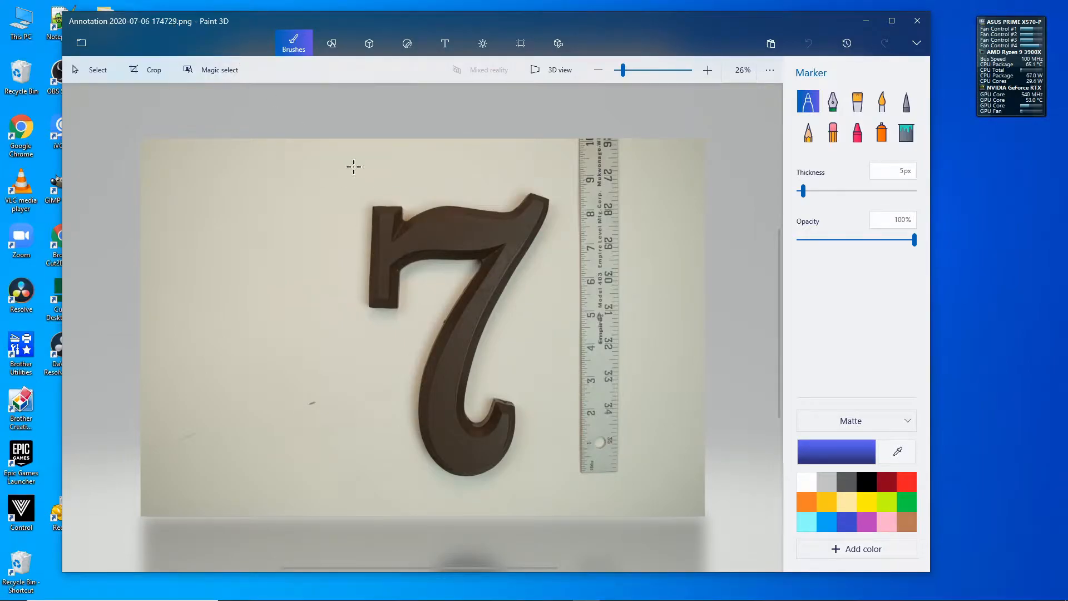
# - Start a Magic select and fit the cutout area tightly around the numeral 7, excluding the ruler
pyautogui.click(217, 72)
pyautogui.moveTo(138, 134); pyautogui.dragTo(358, 189)
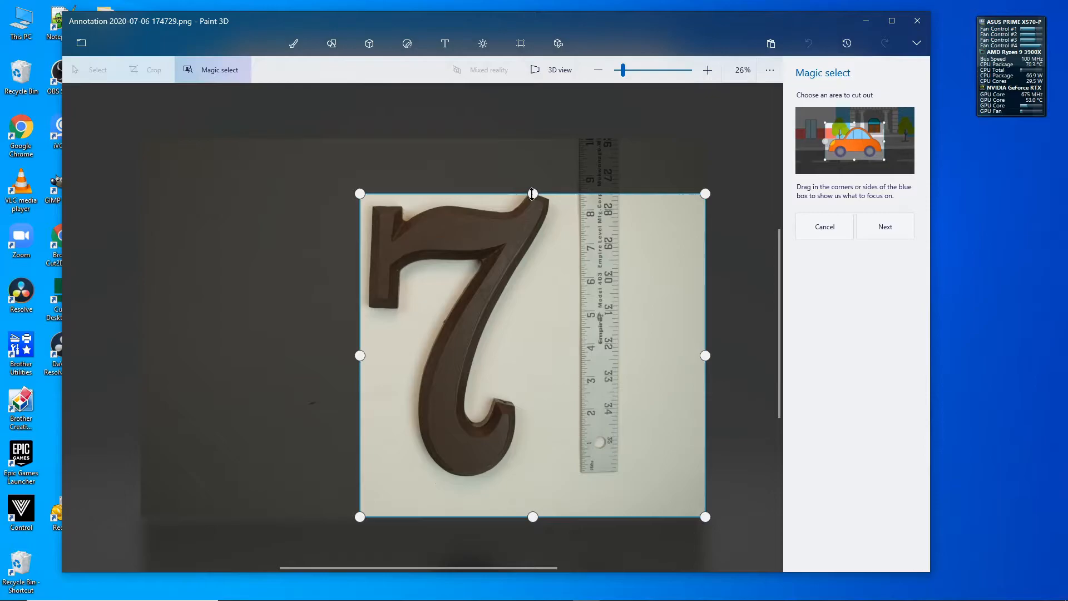
pyautogui.moveTo(533, 194); pyautogui.dragTo(532, 189)
pyautogui.moveTo(706, 517); pyautogui.dragTo(561, 482)
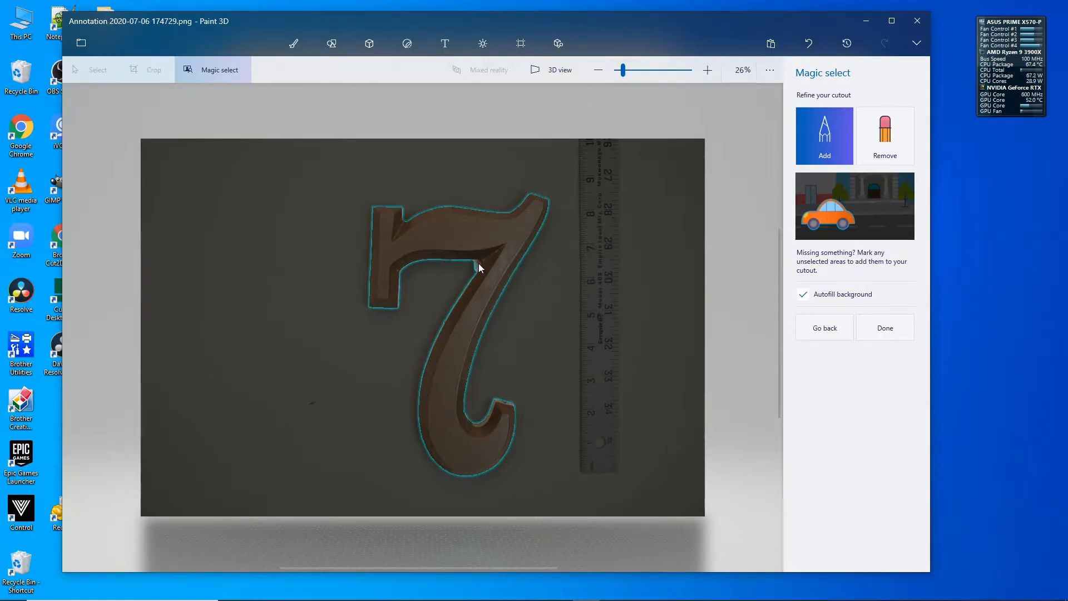
# - Remove the stray background patch at the 7's inner corner from the cutout and finish the Magic select
pyautogui.scroll(5, 476, 263)
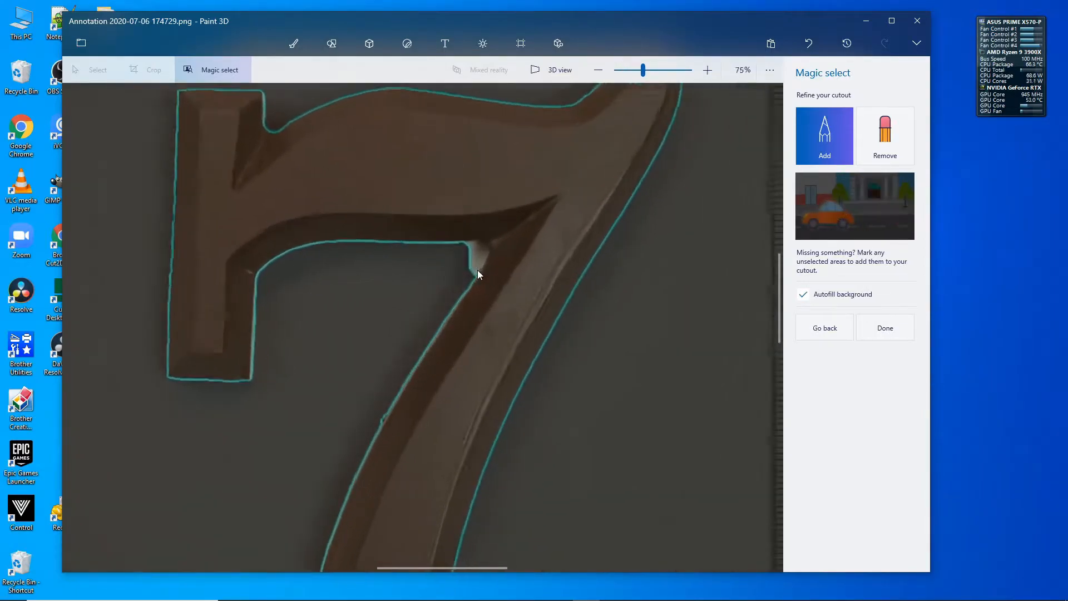
pyautogui.click(884, 139)
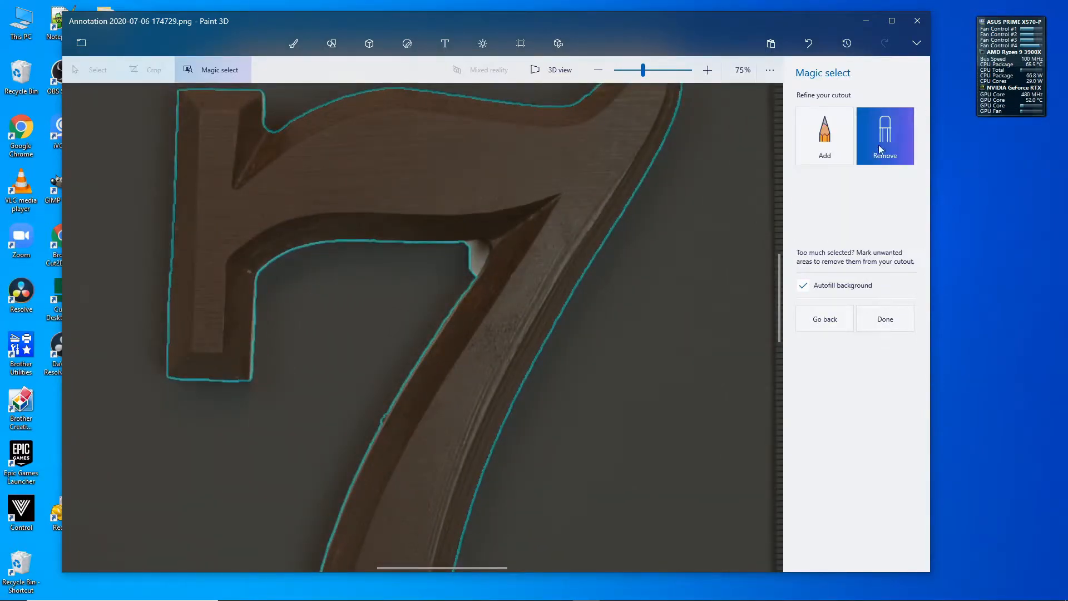
pyautogui.moveTo(483, 243); pyautogui.dragTo(472, 256)
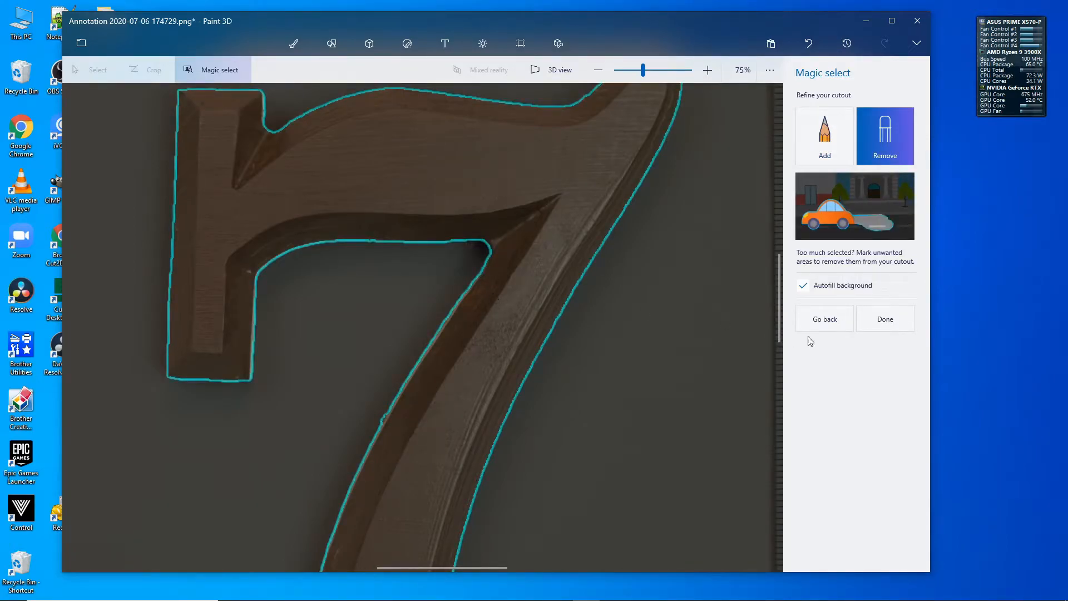
pyautogui.scroll(-2, 489, 305)
pyautogui.scroll(-1, 489, 305)
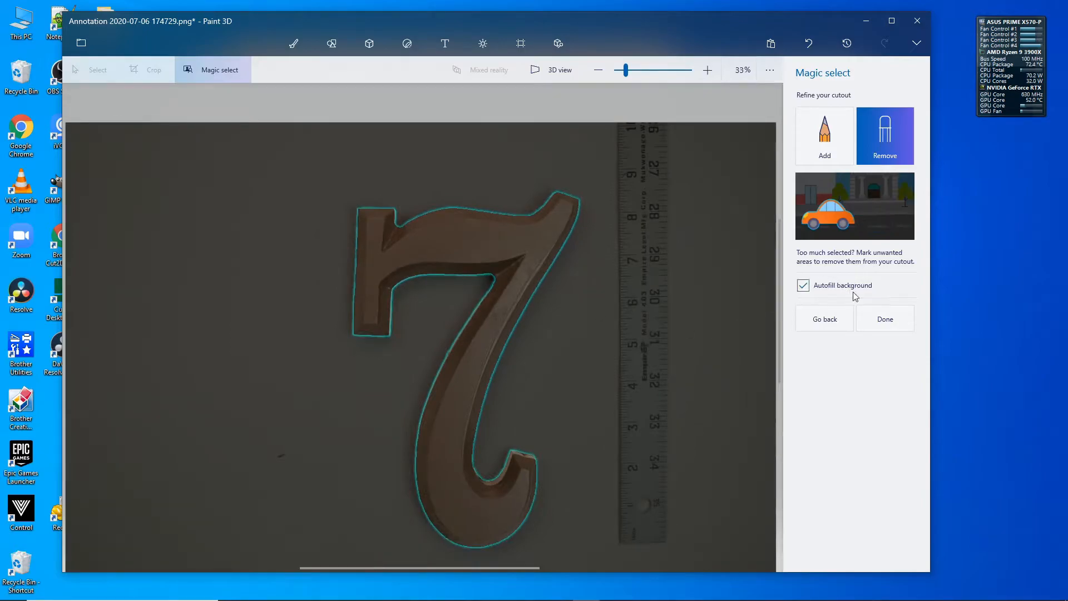
pyautogui.click(870, 310)
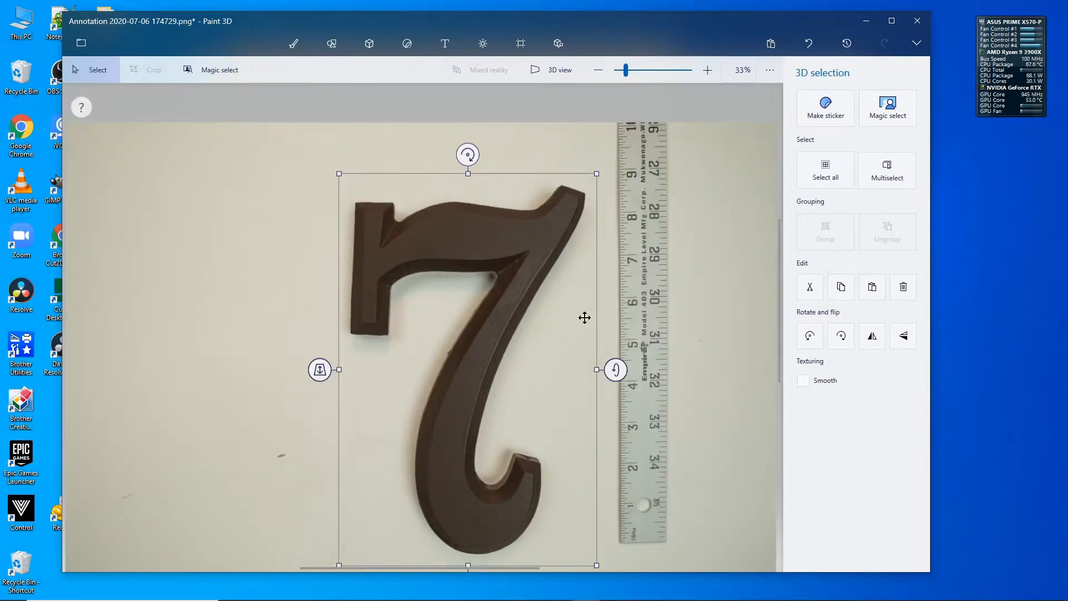
# - Hide the canvas to inspect the cut-out 7 on its own, and show the canvas again
pyautogui.scroll(-3, 539, 327)
pyautogui.scroll(3, 467, 392)
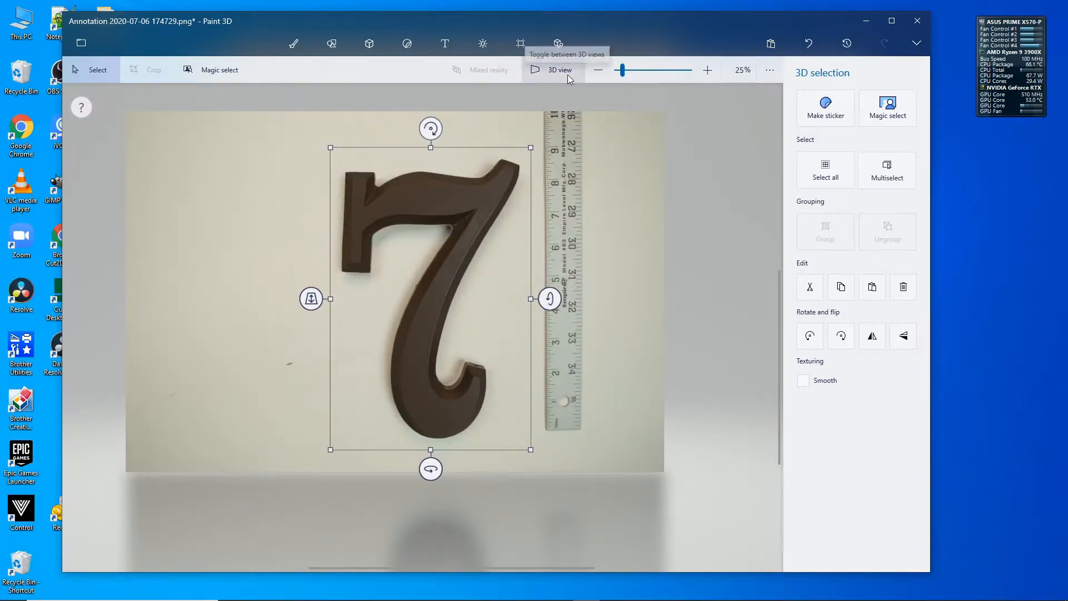
pyautogui.click(521, 45)
pyautogui.click(818, 109)
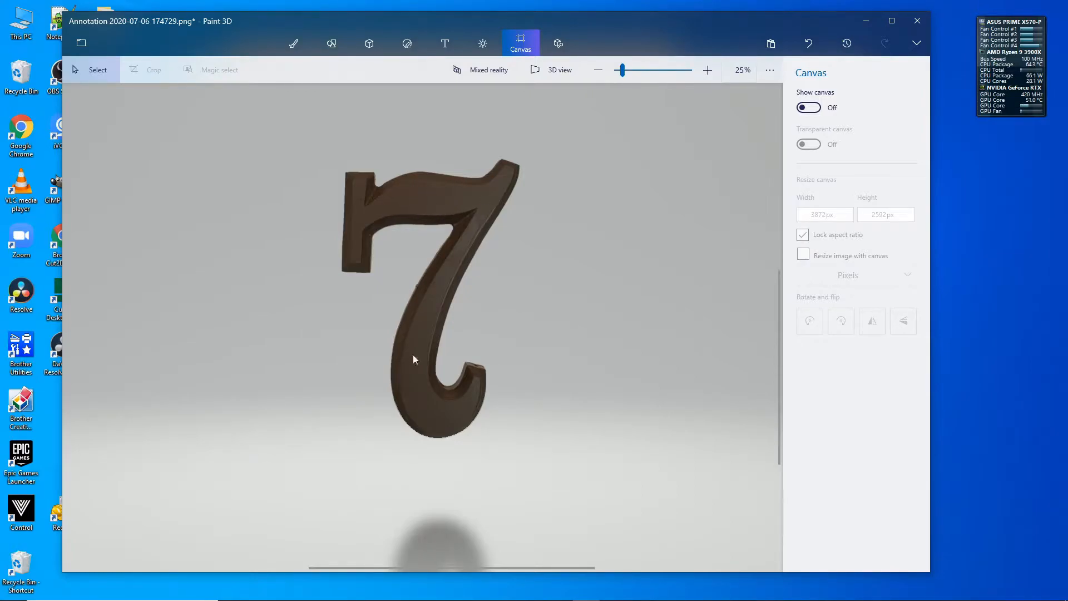
pyautogui.click(818, 108)
pyautogui.click(816, 108)
pyautogui.click(817, 108)
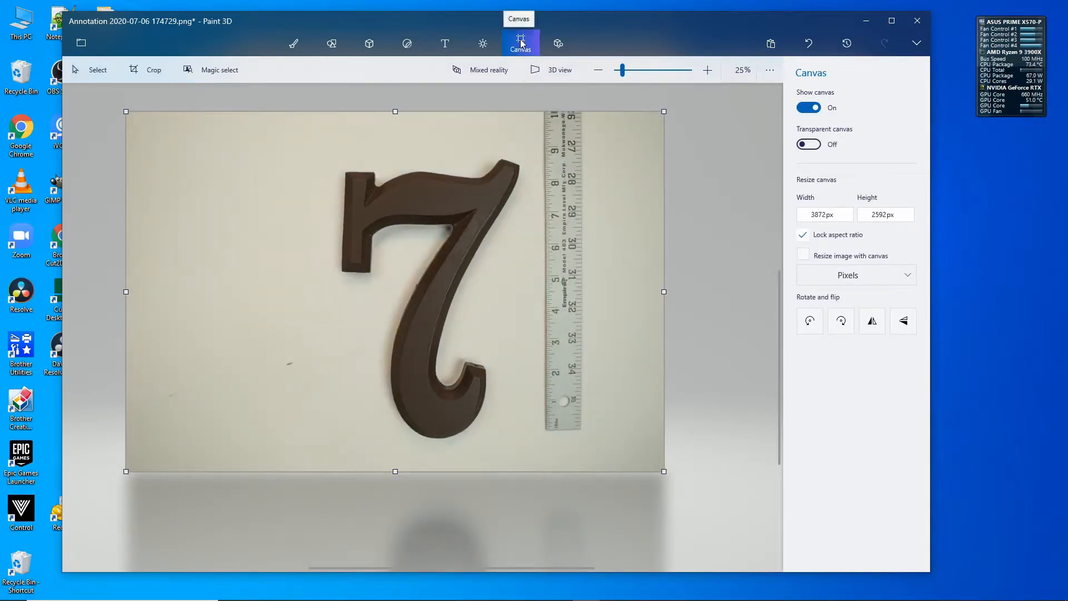
# - Start another Magic select, fit the cutout area around the ruler and proceed to refining the cutout
pyautogui.click(220, 70)
pyautogui.moveTo(125, 111); pyautogui.dragTo(534, 88)
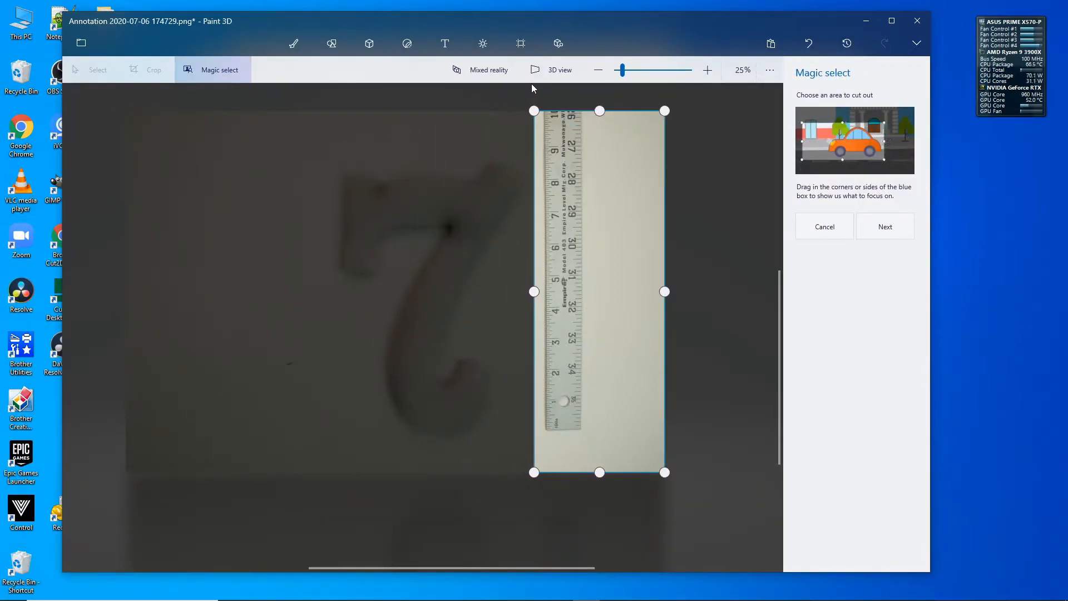
pyautogui.moveTo(651, 472); pyautogui.dragTo(579, 432)
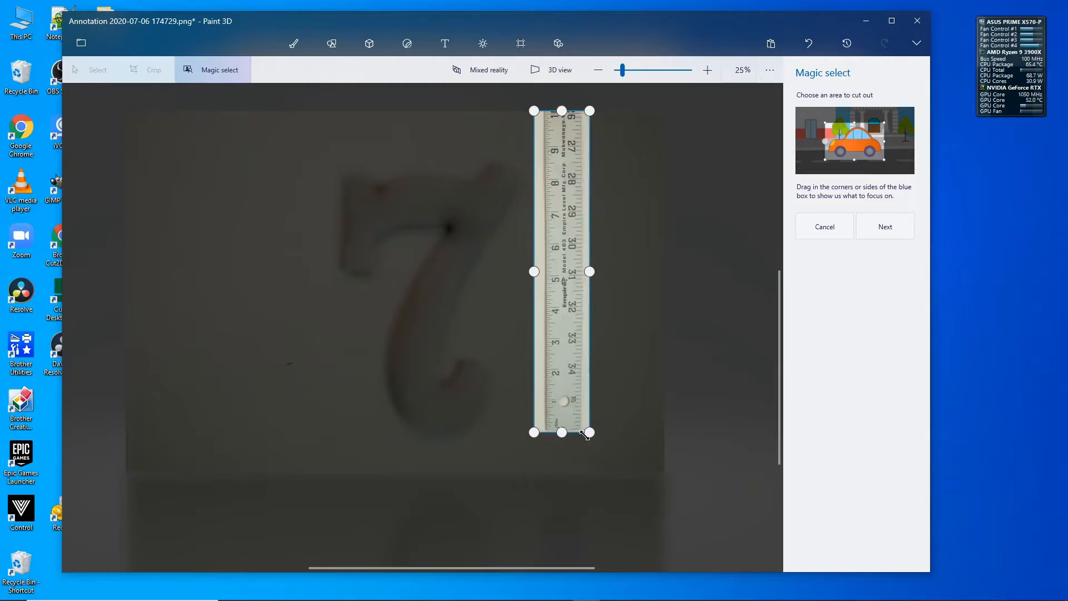
pyautogui.click(892, 232)
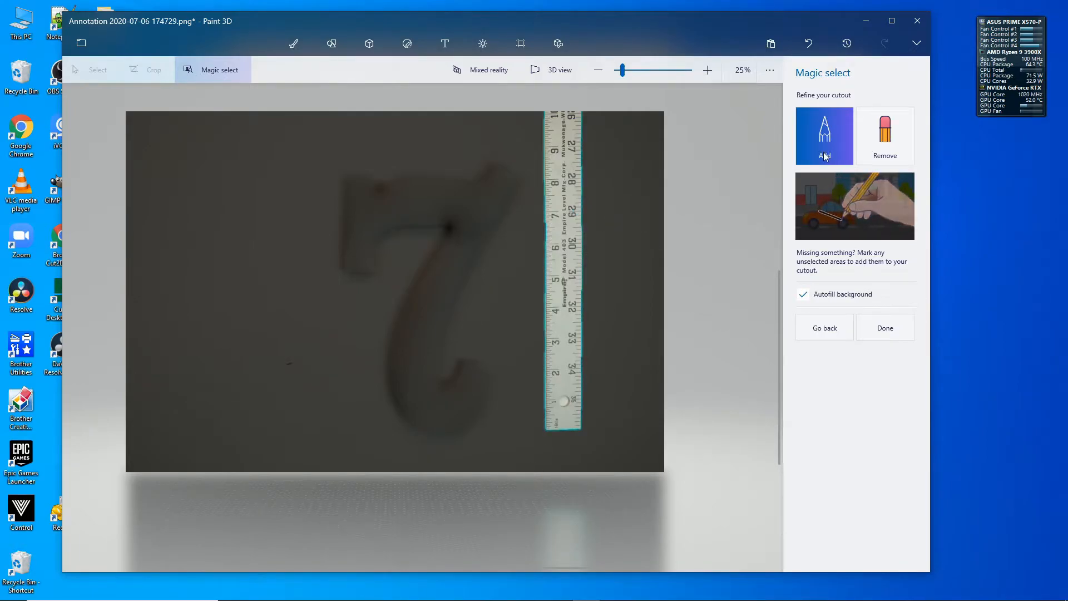
# - Remove the round hanging hole near the ruler's 1-inch mark from the cutout
pyautogui.click(885, 136)
pyautogui.scroll(3, 565, 429)
pyautogui.scroll(6, 565, 429)
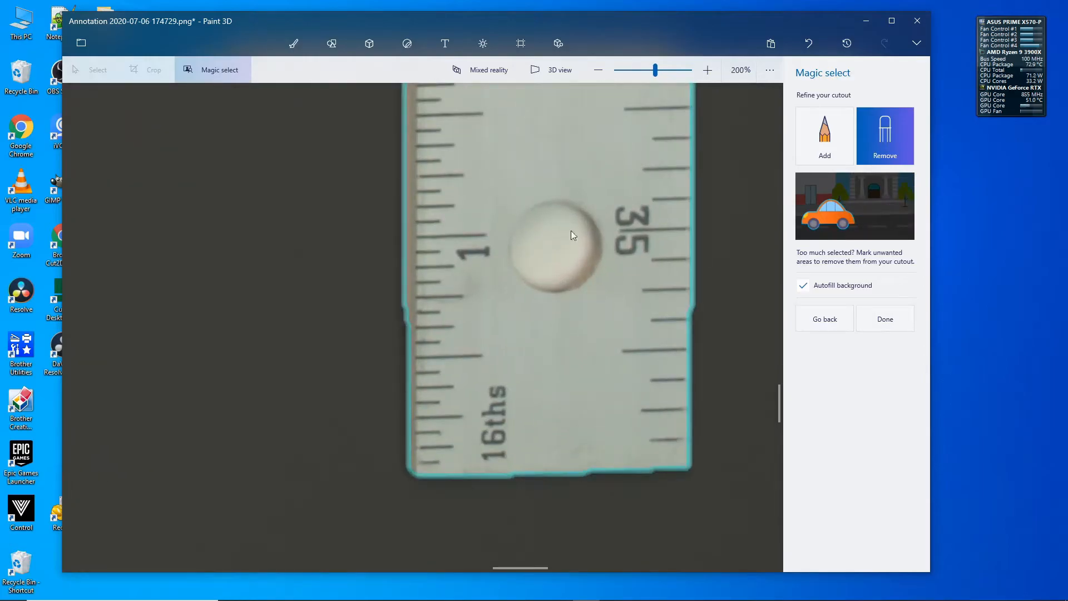
pyautogui.moveTo(576, 229)
pyautogui.mouseDown()
pyautogui.moveTo(548, 216)
pyautogui.moveTo(523, 232)
pyautogui.moveTo(525, 260)
pyautogui.moveTo(560, 275)
pyautogui.moveTo(586, 256)
pyautogui.mouseUp()
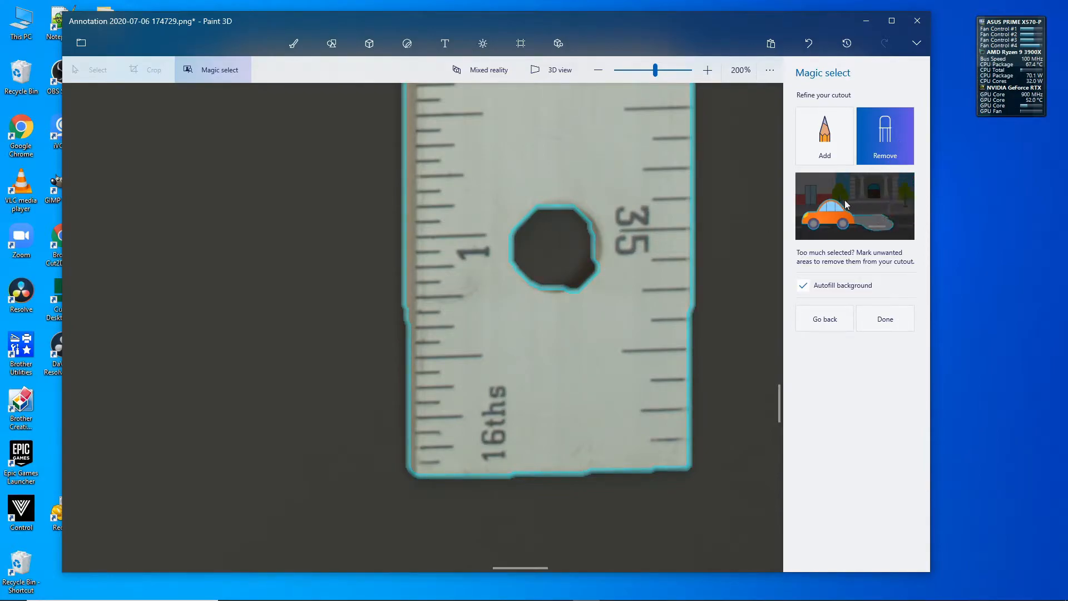
# - Finish the ruler's Magic select and hide the canvas so only the cut-out 7 and ruler are shown
pyautogui.scroll(-2, 576, 338)
pyautogui.scroll(-5, 574, 335)
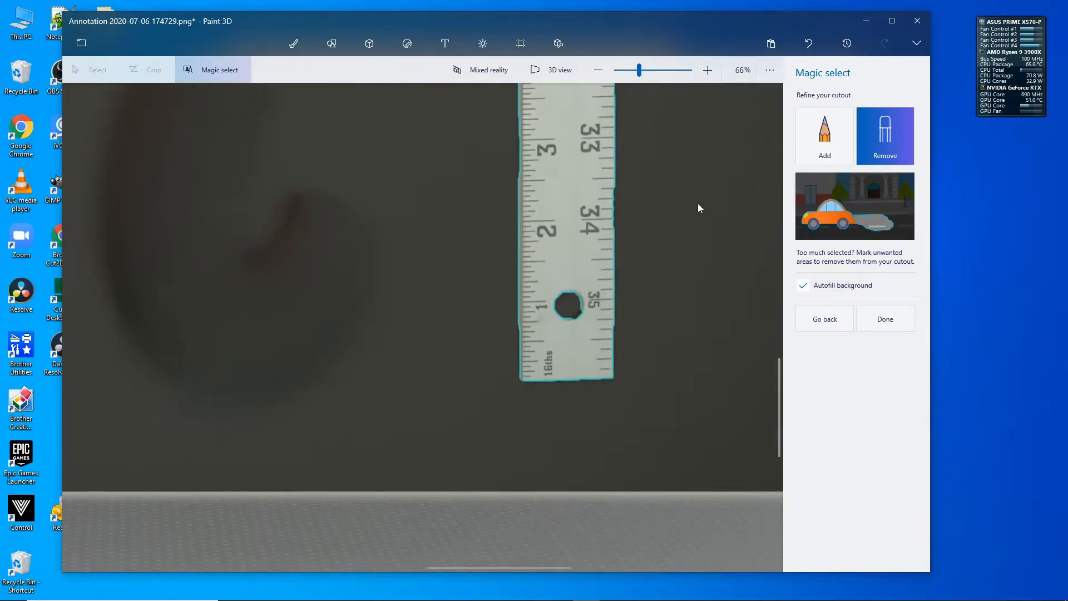
pyautogui.scroll(-3, 526, 317)
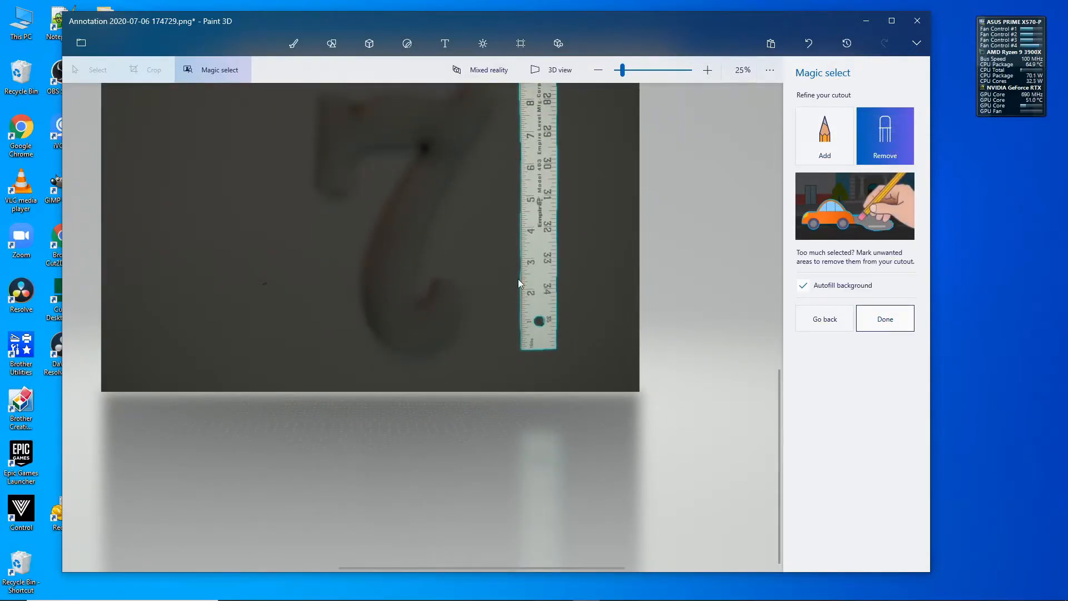
pyautogui.scroll(3, 430, 362)
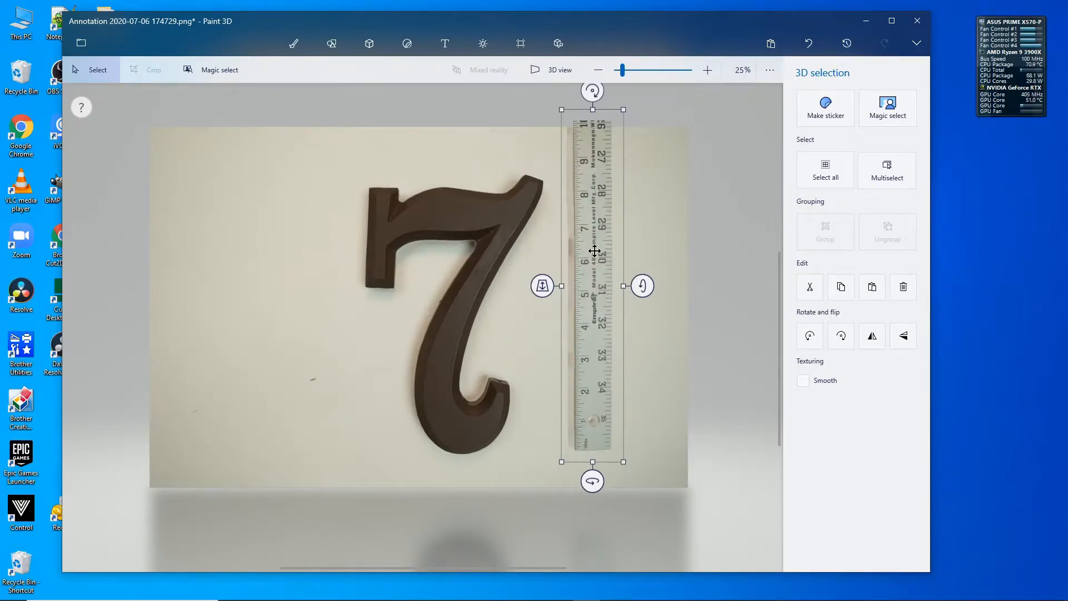
pyautogui.click(517, 50)
pyautogui.click(816, 109)
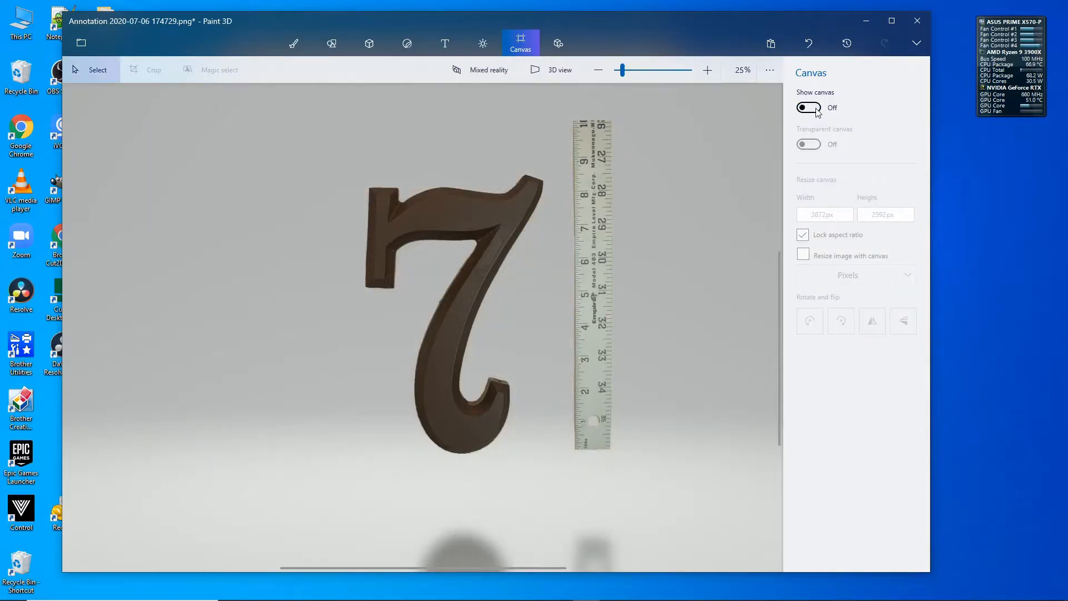
# - Start saving a copy as a PNG image with transparency enabled
pyautogui.click(81, 43)
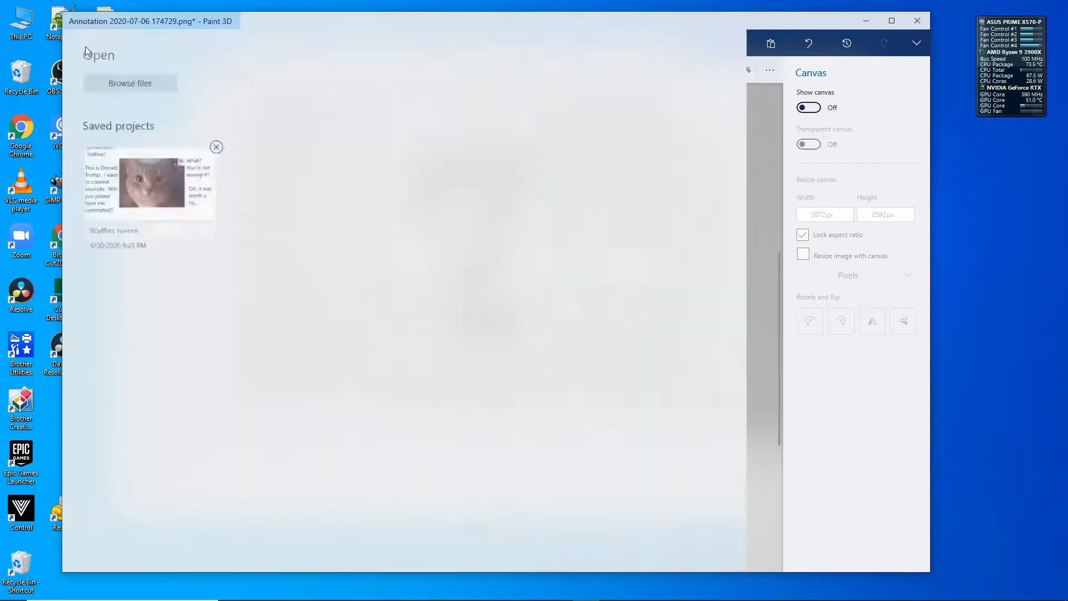
pyautogui.click(102, 158)
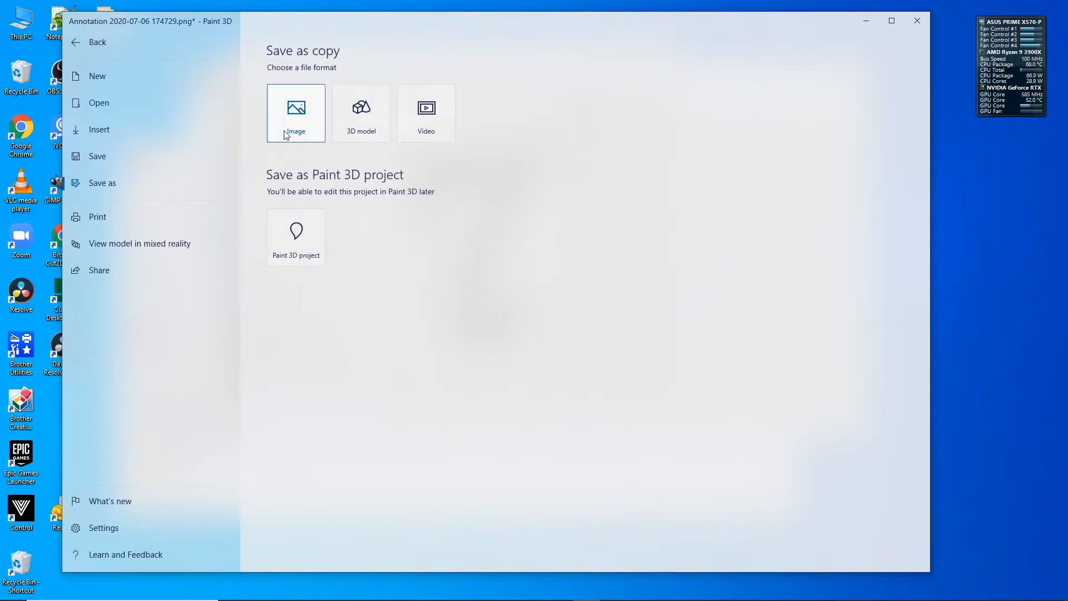
pyautogui.click(299, 116)
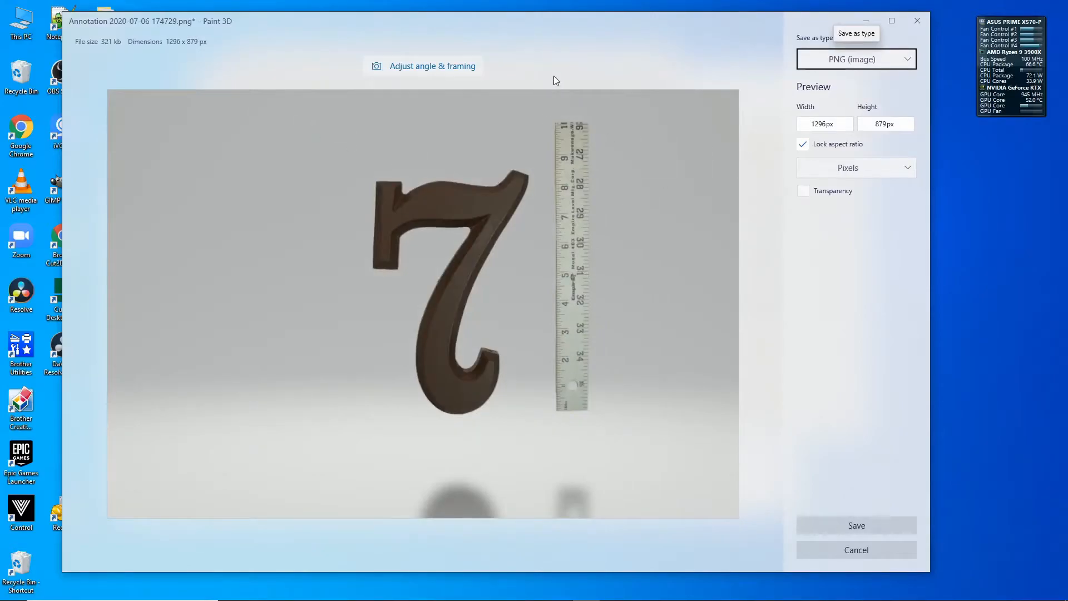
pyautogui.click(832, 192)
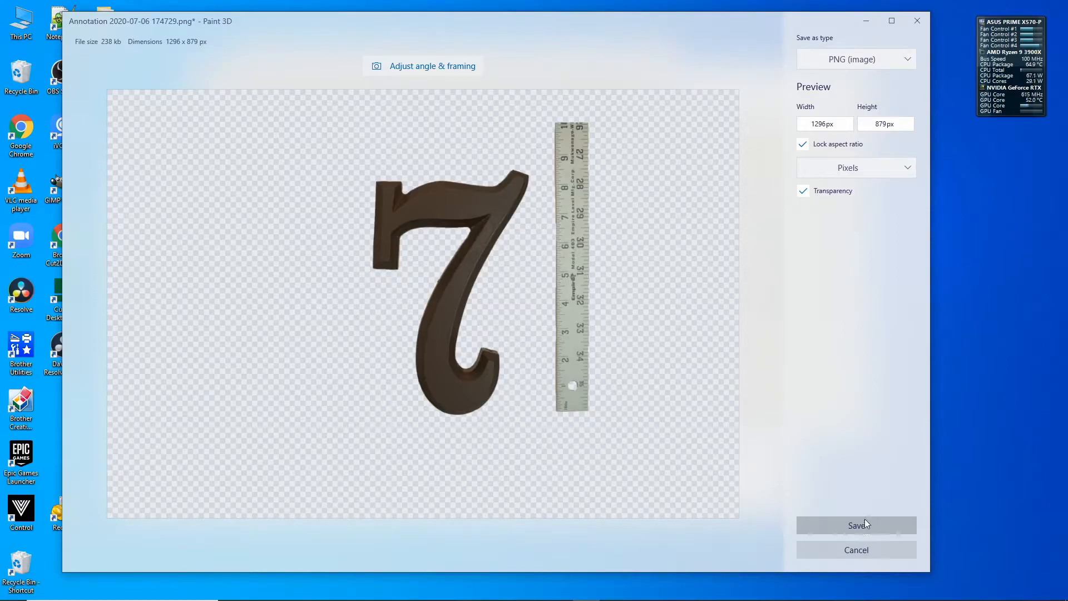
pyautogui.click(442, 68)
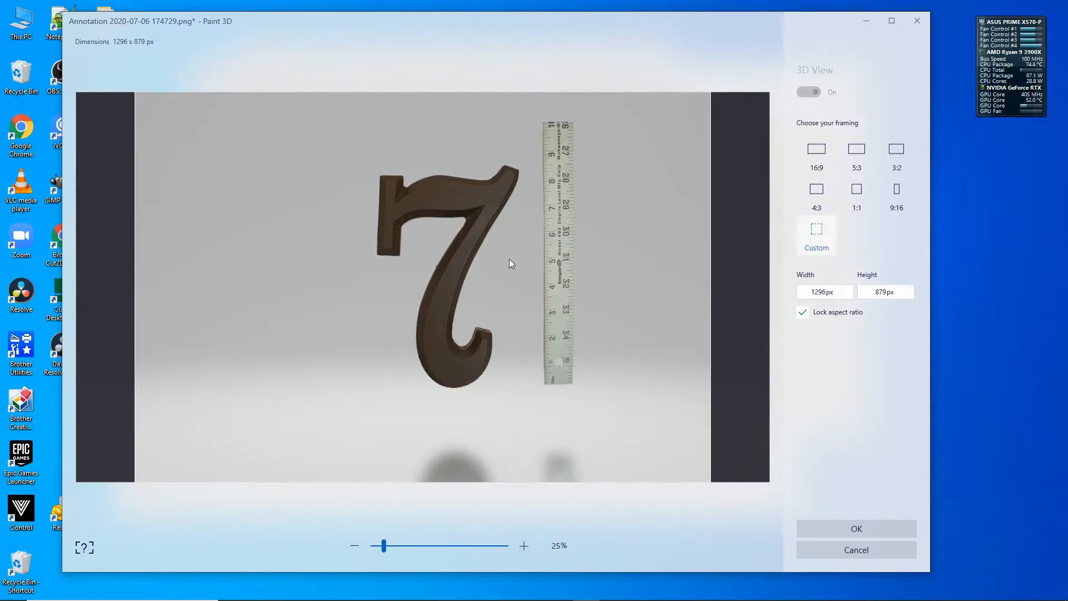
pyautogui.click(857, 193)
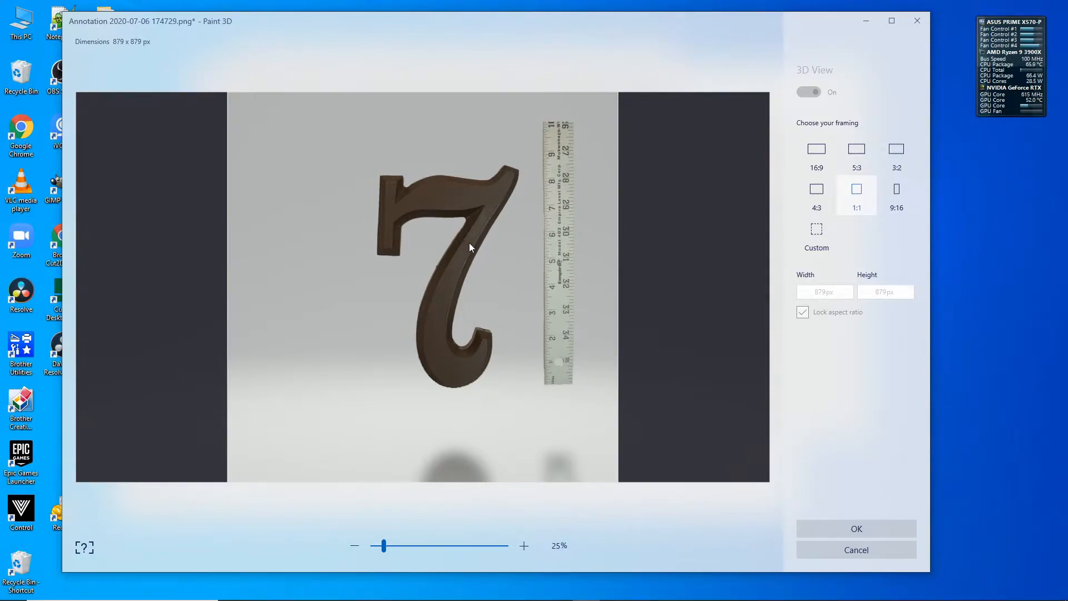
pyautogui.moveTo(469, 246); pyautogui.dragTo(444, 245)
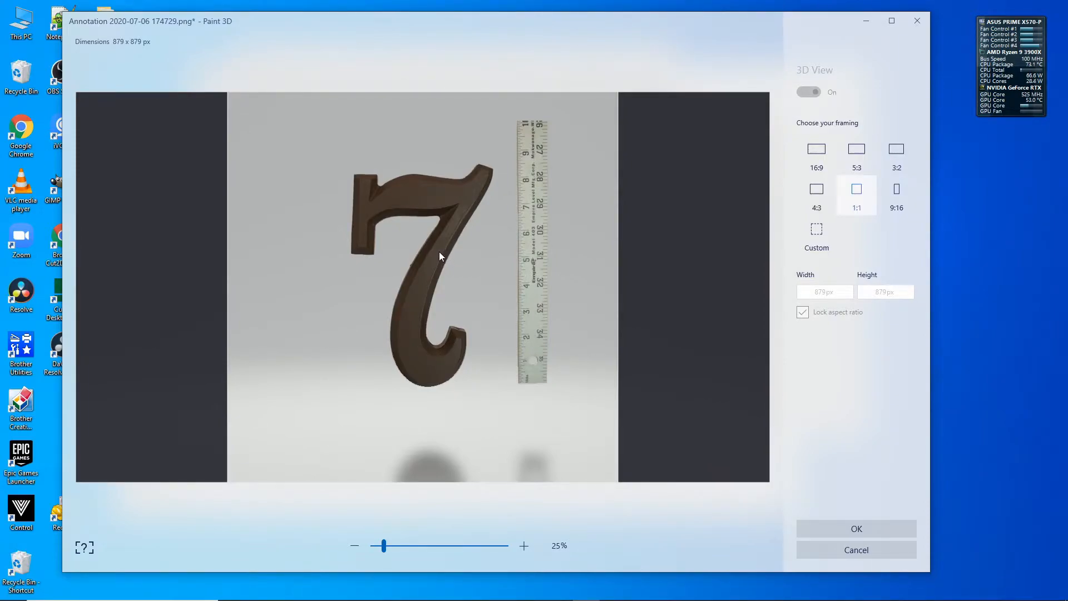
pyautogui.moveTo(435, 251)
pyautogui.mouseDown()
pyautogui.moveTo(411, 232)
pyautogui.moveTo(454, 258)
pyautogui.moveTo(412, 251)
pyautogui.moveTo(433, 251)
pyautogui.mouseUp()
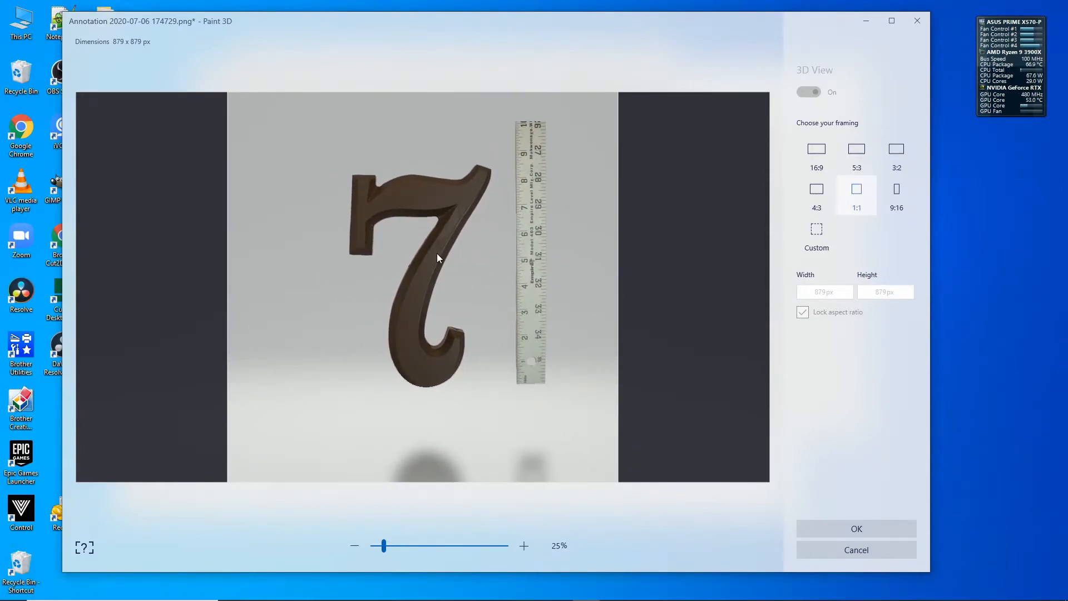
pyautogui.moveTo(437, 258); pyautogui.dragTo(452, 302)
pyautogui.moveTo(465, 245); pyautogui.dragTo(487, 298)
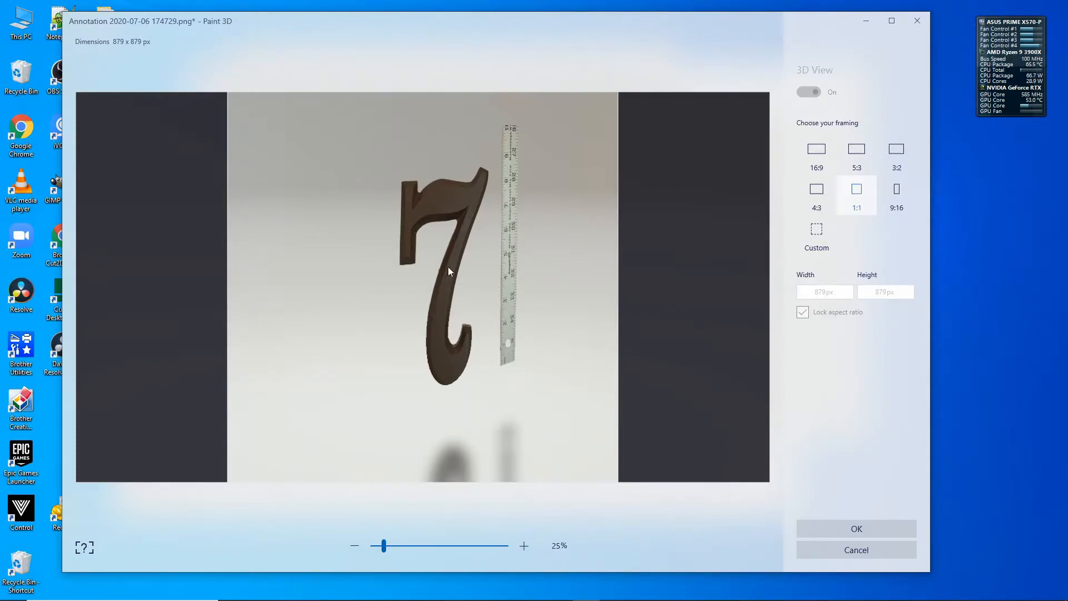
pyautogui.moveTo(454, 242); pyautogui.dragTo(357, 239)
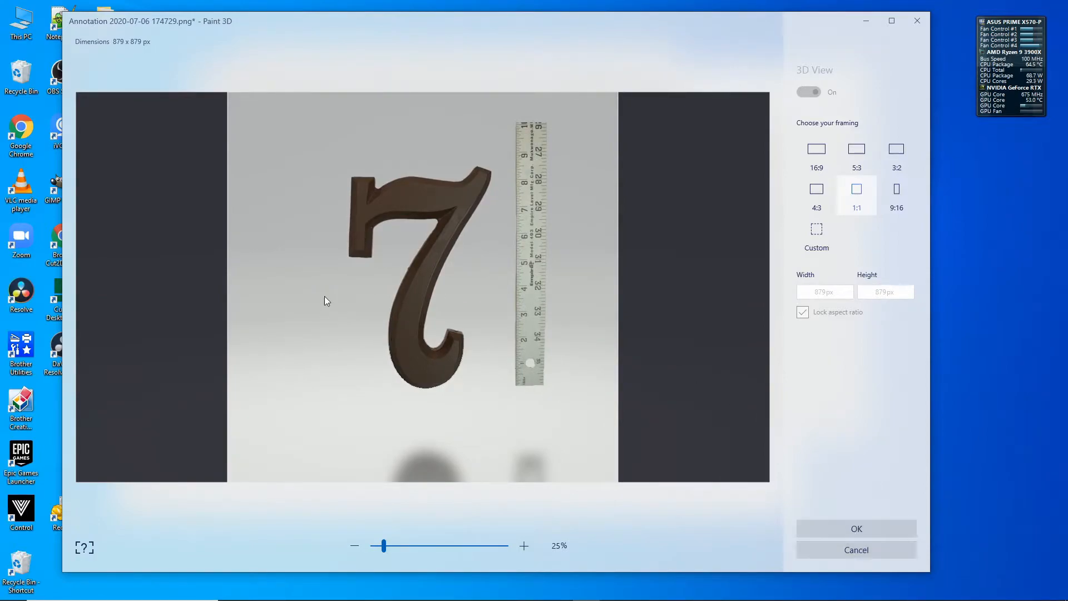
pyautogui.moveTo(422, 265); pyautogui.dragTo(484, 262)
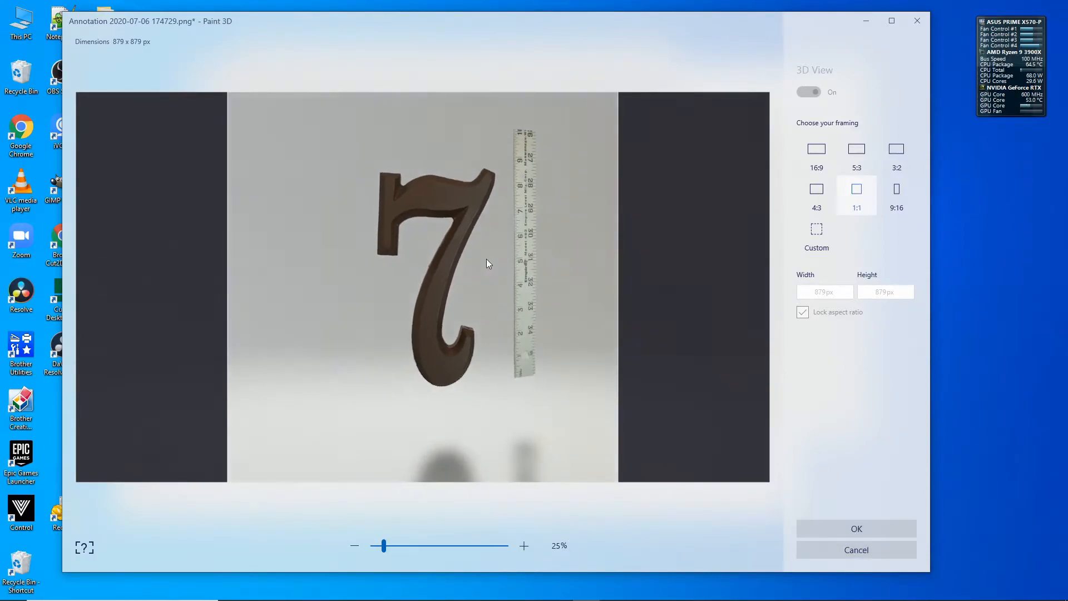
pyautogui.click(853, 532)
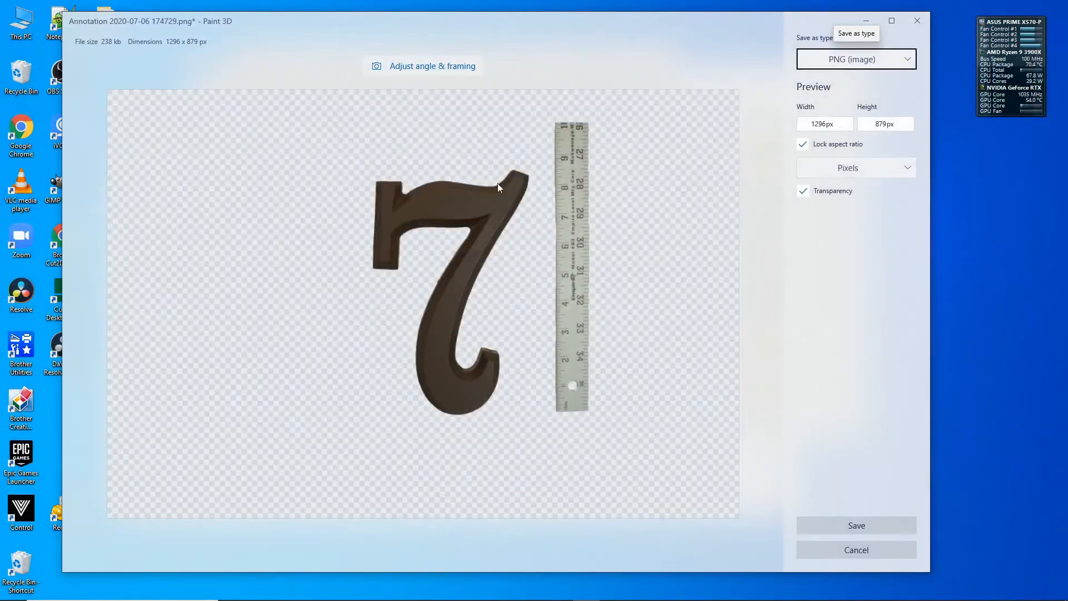
# - Adjust the image's angle and framing with a 1:1 frame and centre the 7 in it
pyautogui.click(451, 65)
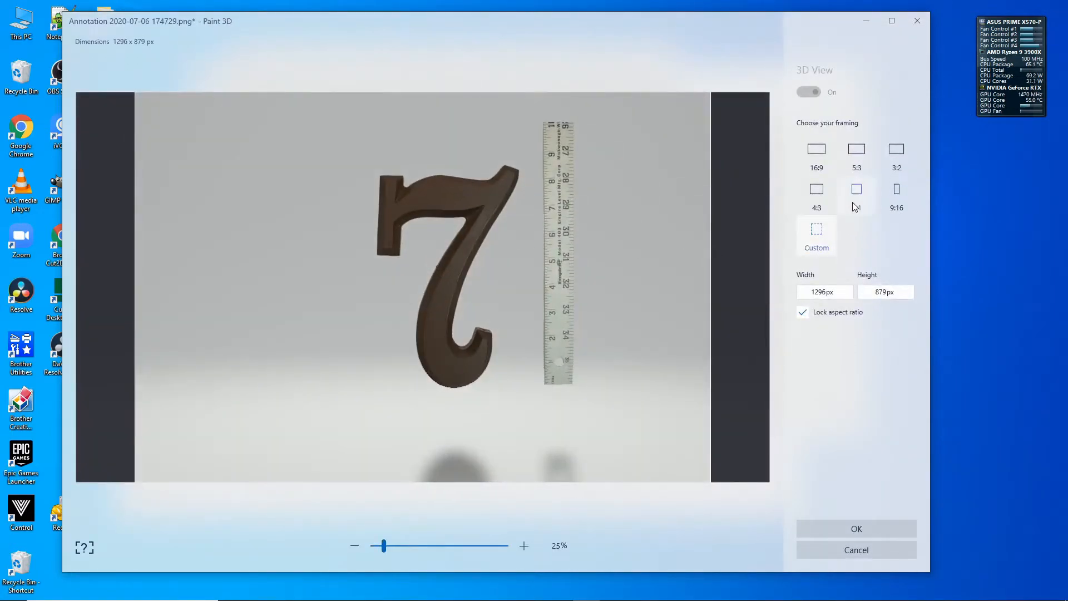
pyautogui.click(855, 206)
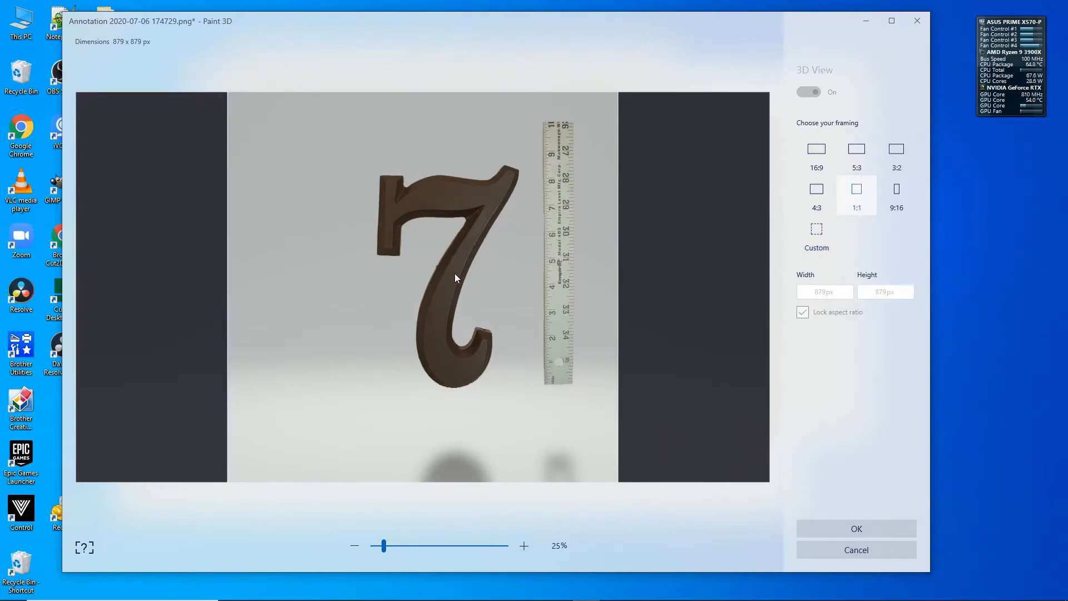
pyautogui.moveTo(465, 245); pyautogui.dragTo(444, 251)
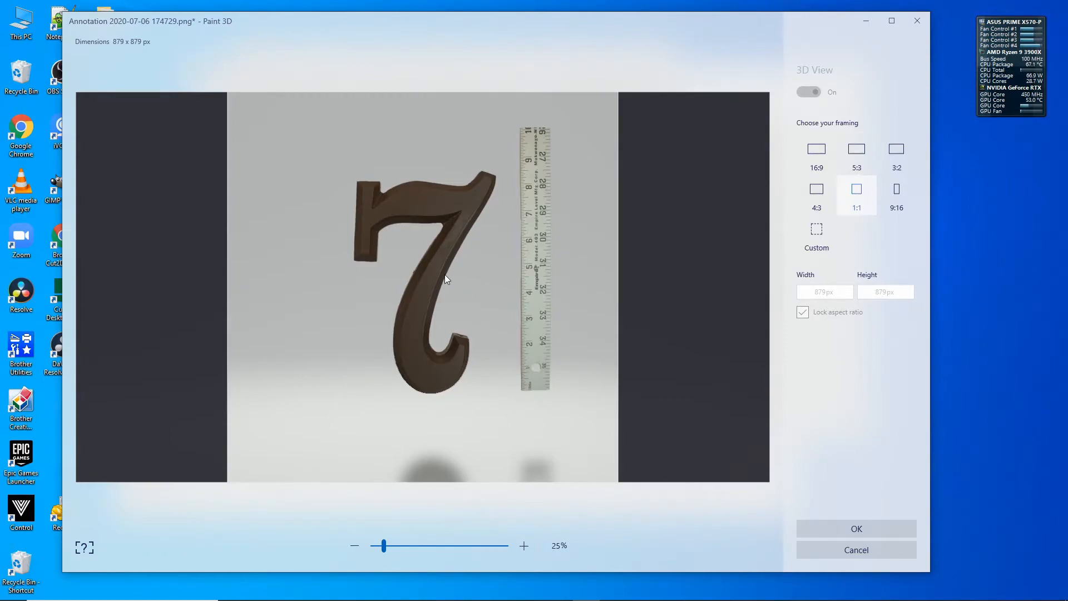
# - Try framing zoom levels of 25%, 33% and 50% to see how the 7 fits the square frame
pyautogui.scroll(3, 444, 275)
pyautogui.scroll(-2, 443, 276)
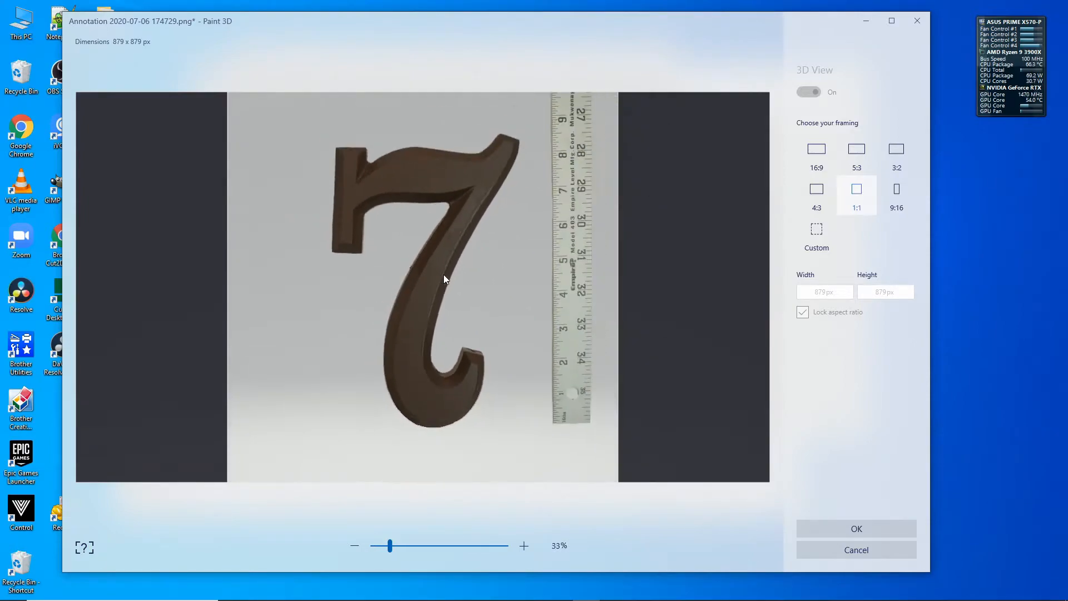
pyautogui.scroll(-2, 444, 275)
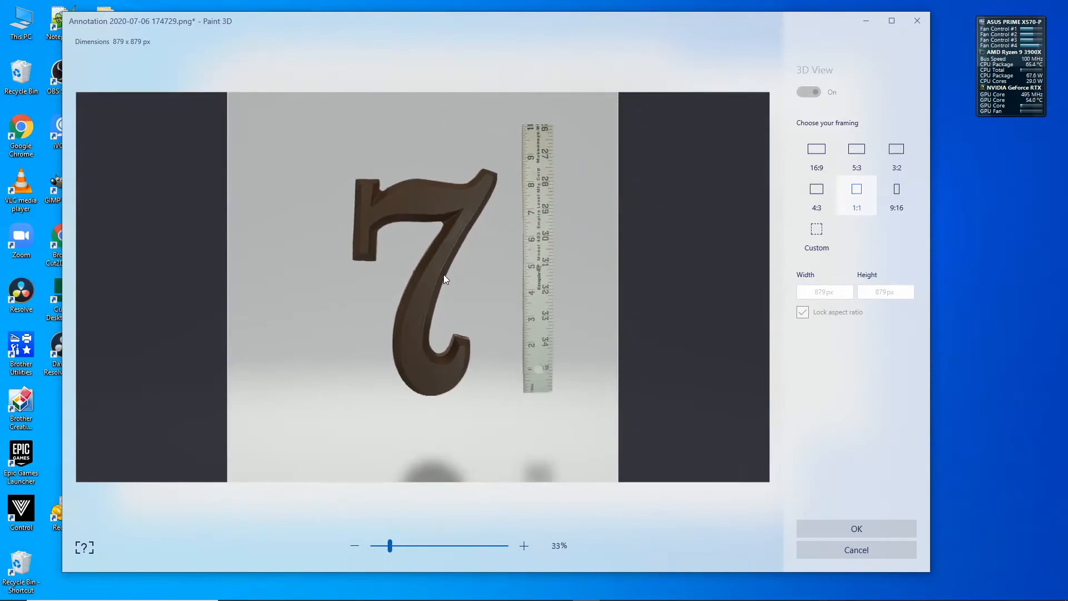
pyautogui.scroll(3, 444, 275)
pyautogui.scroll(-2, 444, 279)
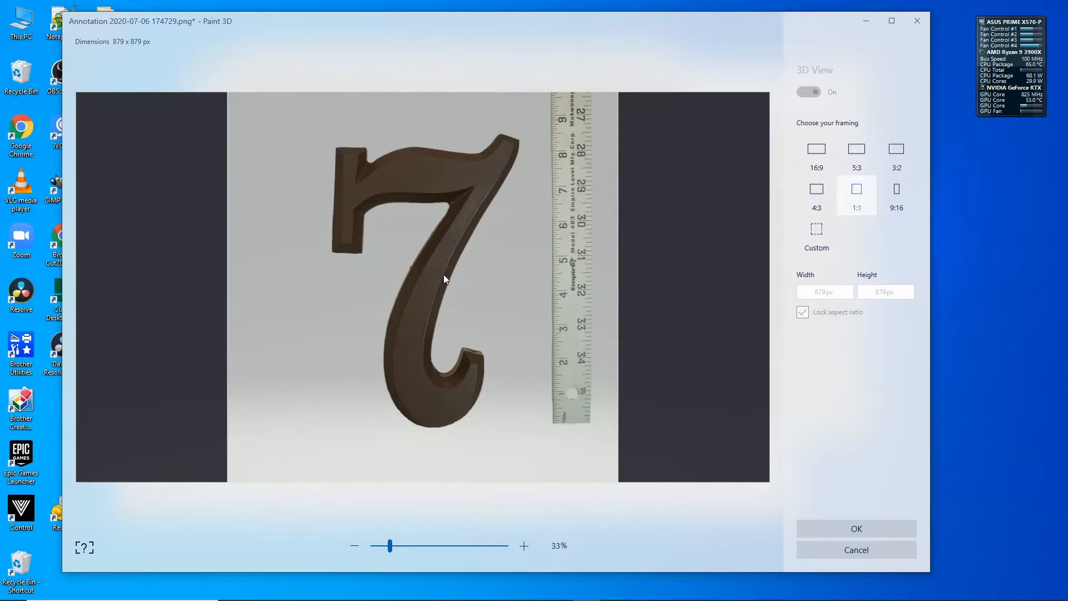
pyautogui.scroll(2, 444, 278)
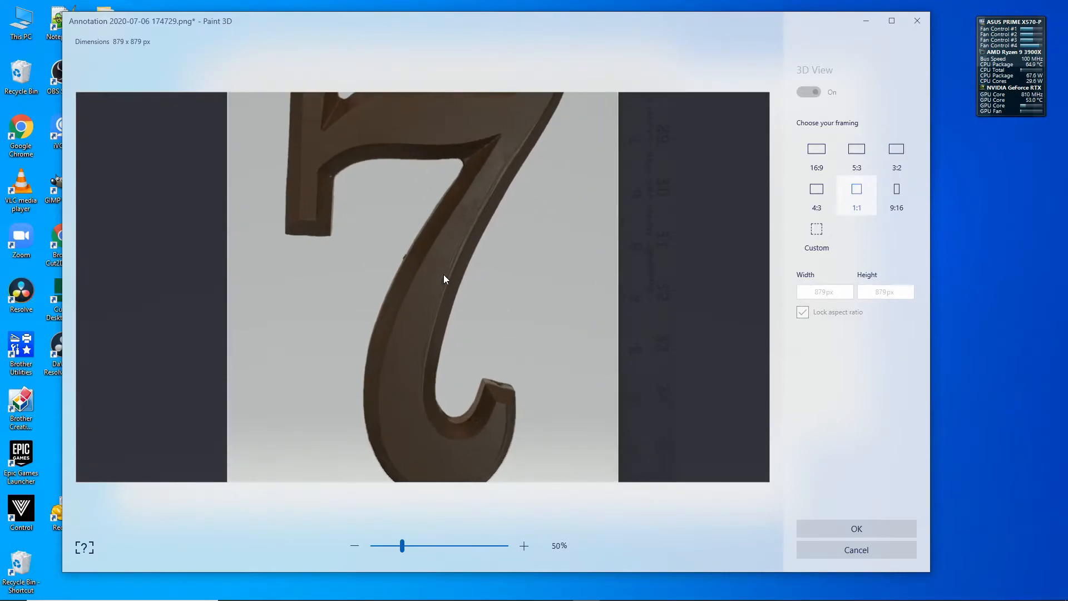
pyautogui.scroll(-2, 444, 279)
pyautogui.scroll(2, 444, 279)
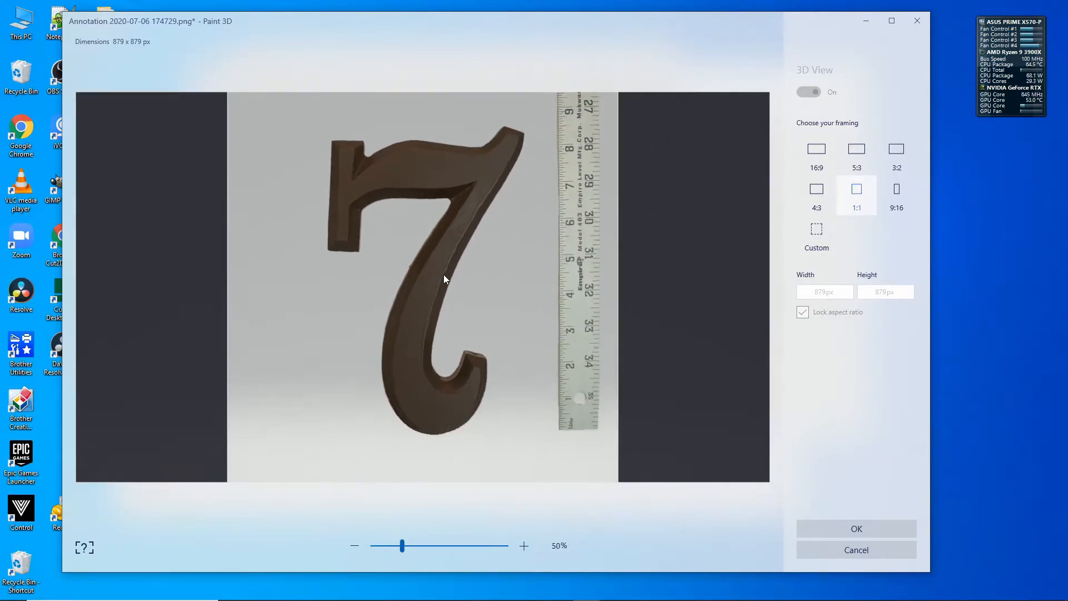
pyautogui.scroll(-2, 444, 278)
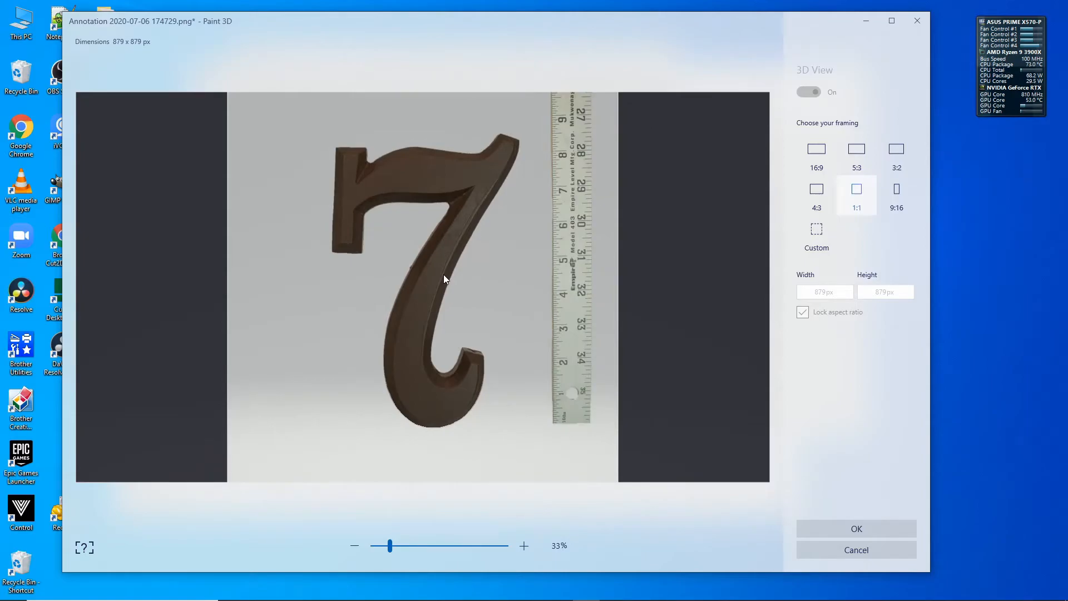
pyautogui.scroll(-1, 439, 265)
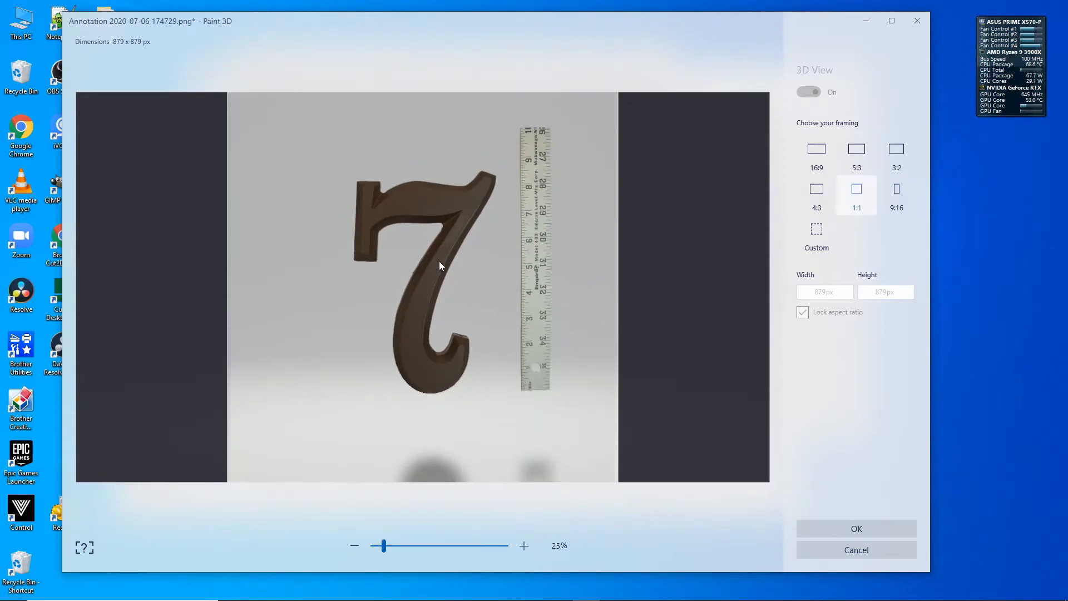
pyautogui.scroll(1, 440, 263)
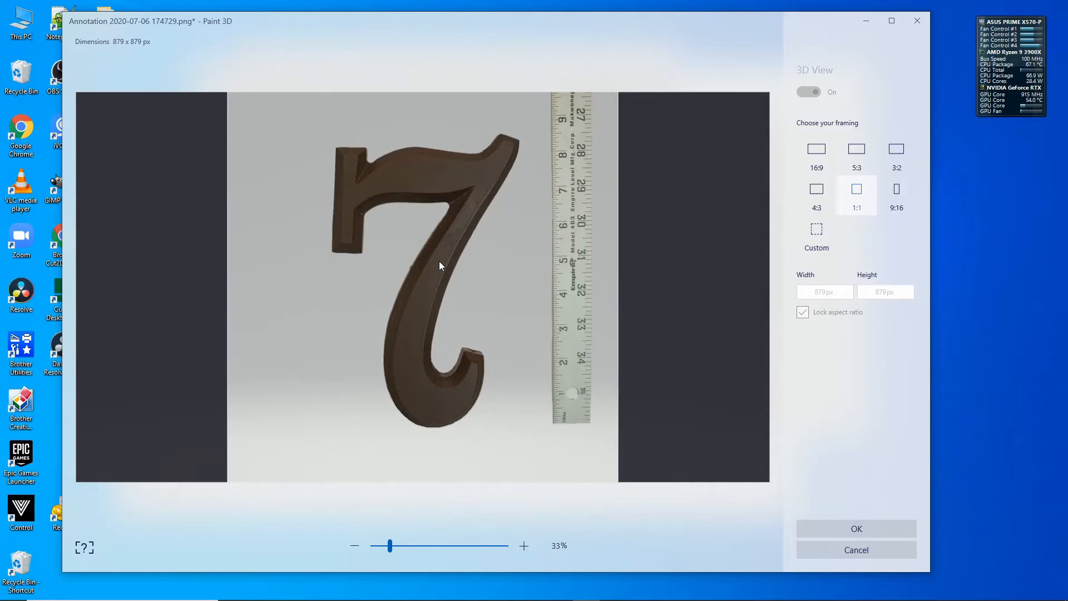
pyautogui.scroll(1, 440, 263)
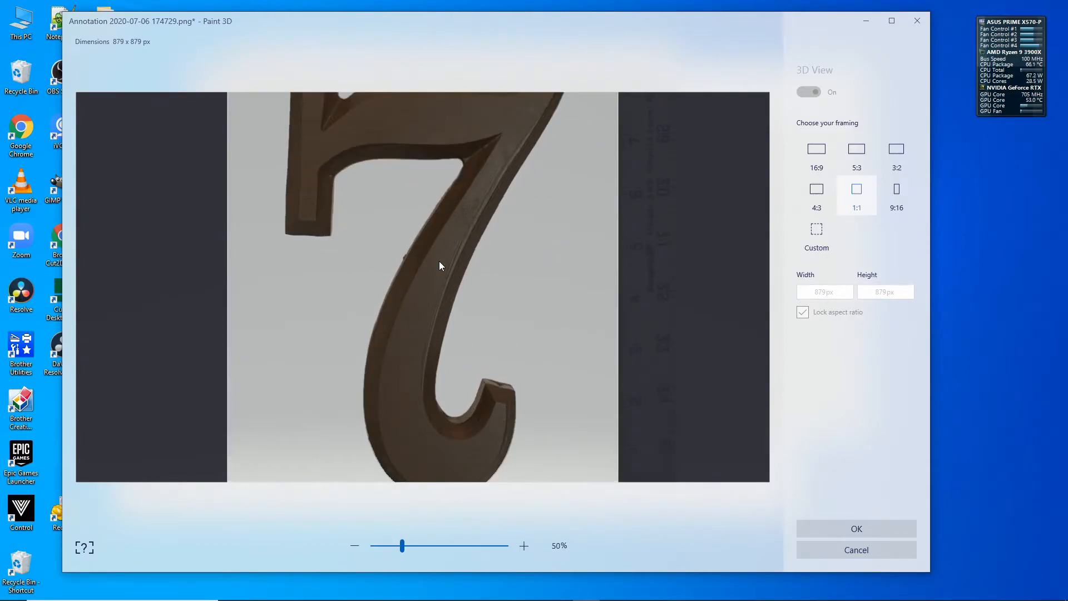
pyautogui.scroll(-1, 426, 258)
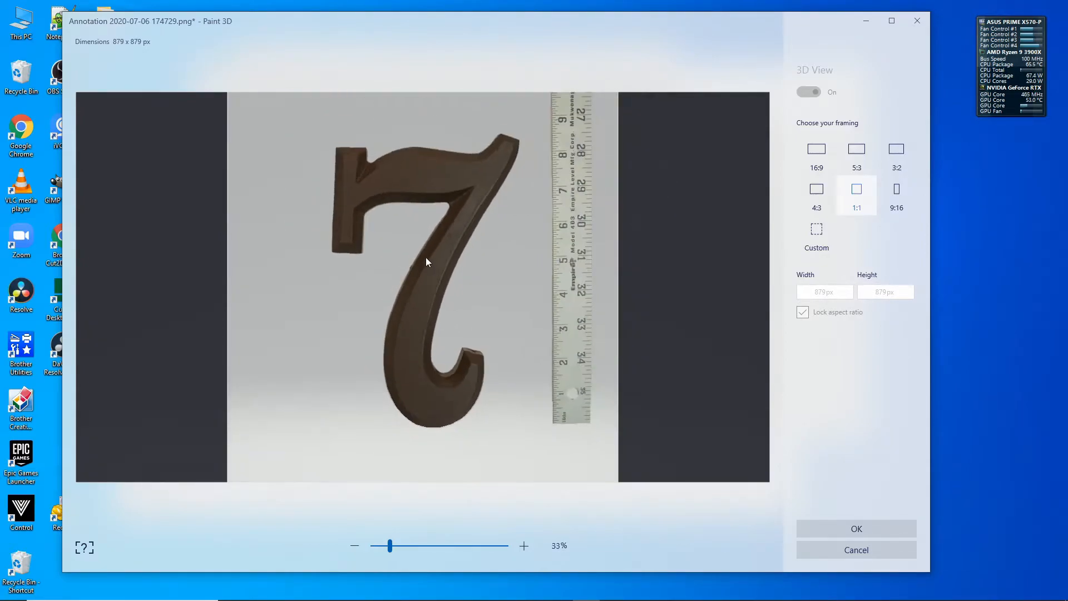
# - Set the framing zoom to 45%, shift the 7 slightly down in the frame and reduce the zoom to 44%
pyautogui.click(559, 545)
pyautogui.write('45')
pyautogui.press('Return')
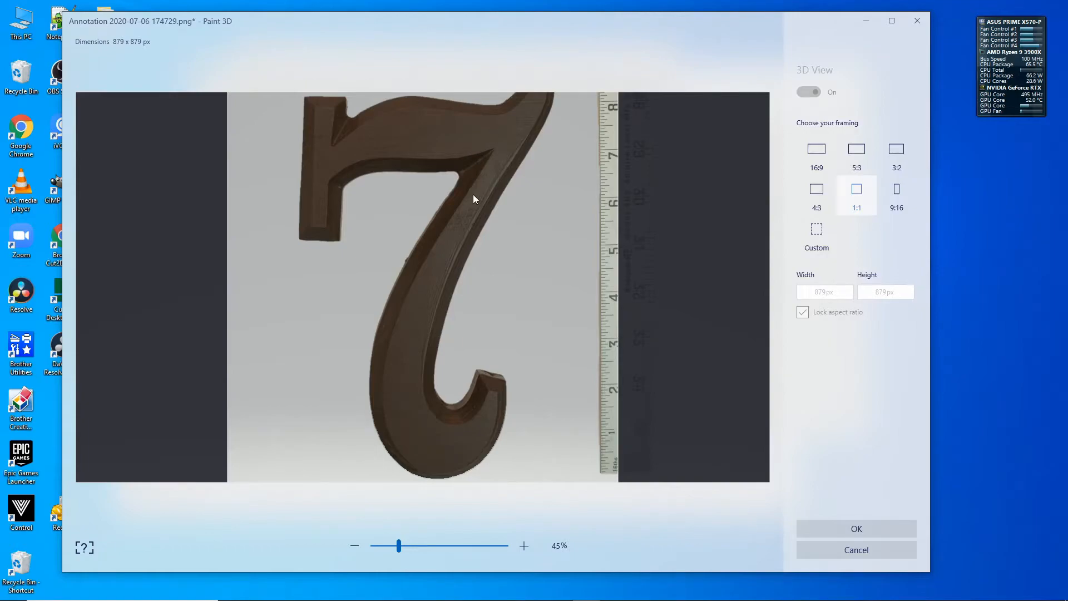
pyautogui.moveTo(473, 194); pyautogui.dragTo(474, 203)
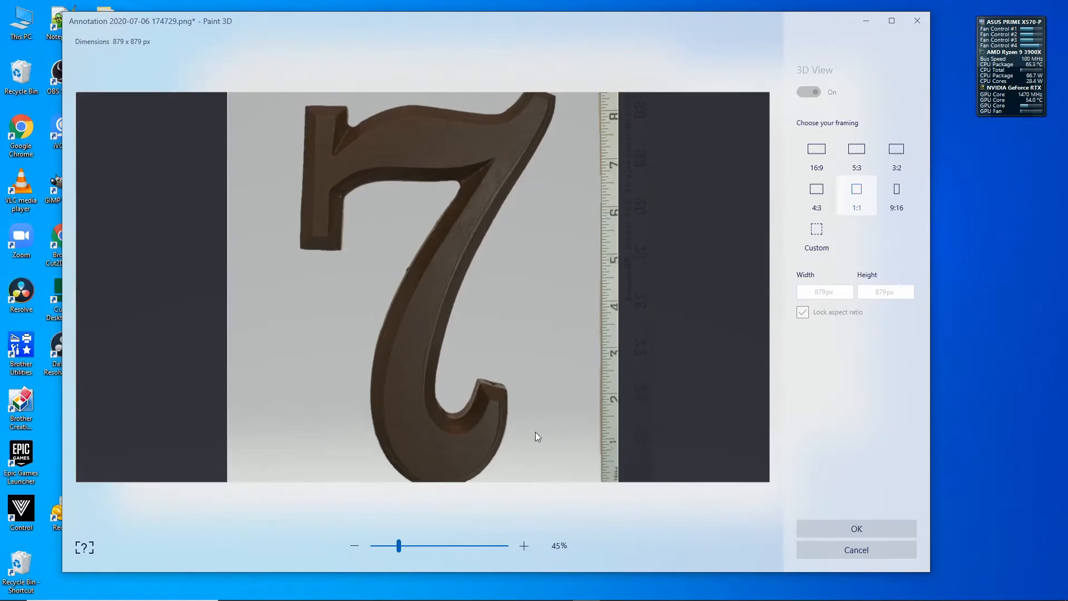
pyautogui.click(559, 546)
pyautogui.write('44')
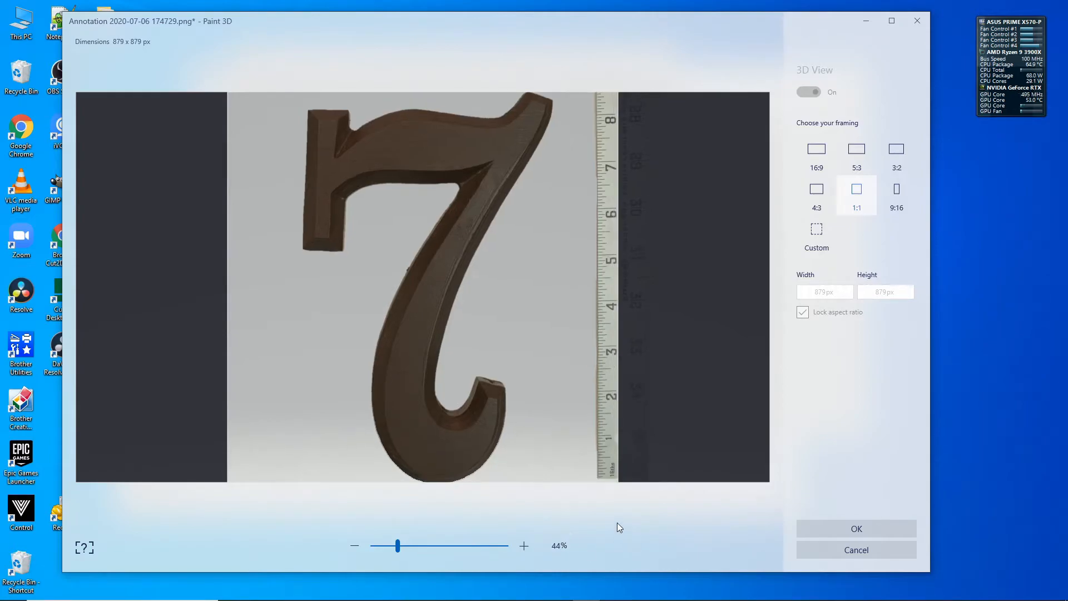
# - Set the framing zoom to 43% so the whole 7 fits, and accept the framing
pyautogui.click(558, 547)
pyautogui.write('43')
pyautogui.press('Return')
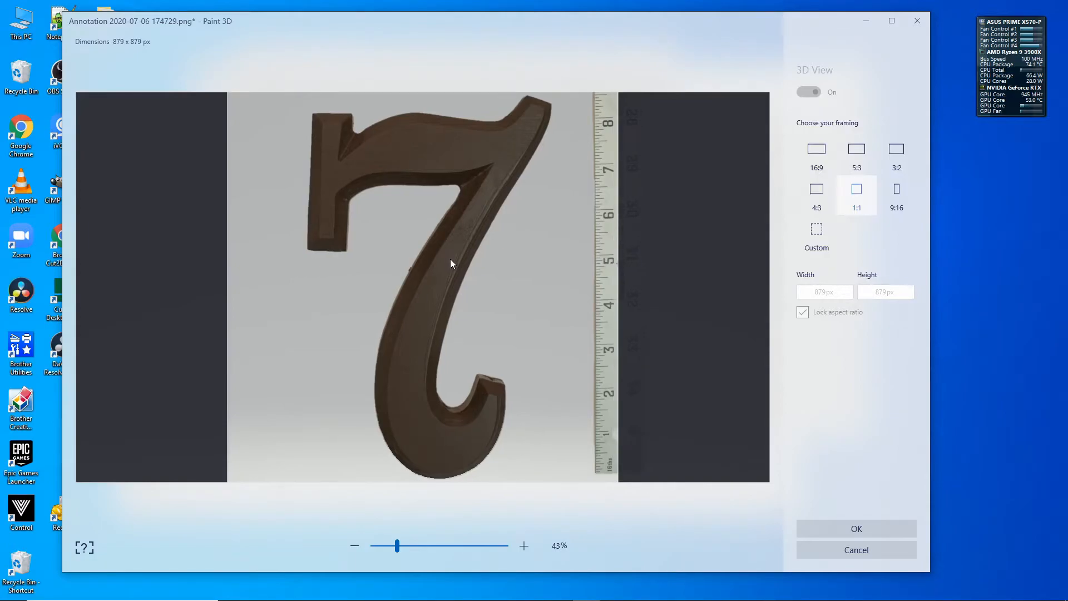
pyautogui.click(854, 530)
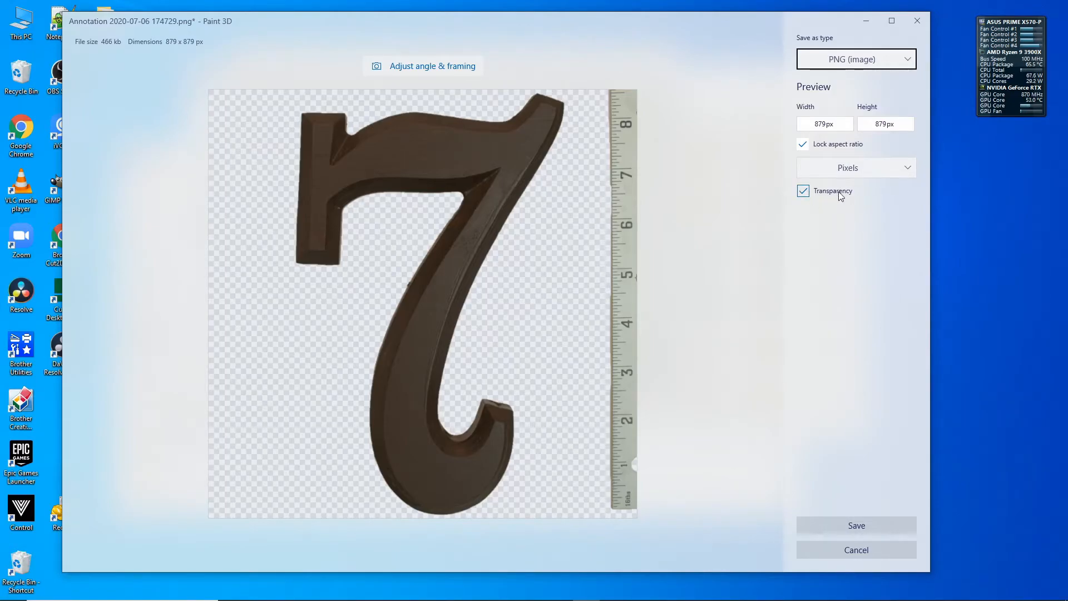
# - Keep transparency enabled and save the PNG image as 7_top.png in the FrenchScript8ExtBrown folder
pyautogui.click(805, 189)
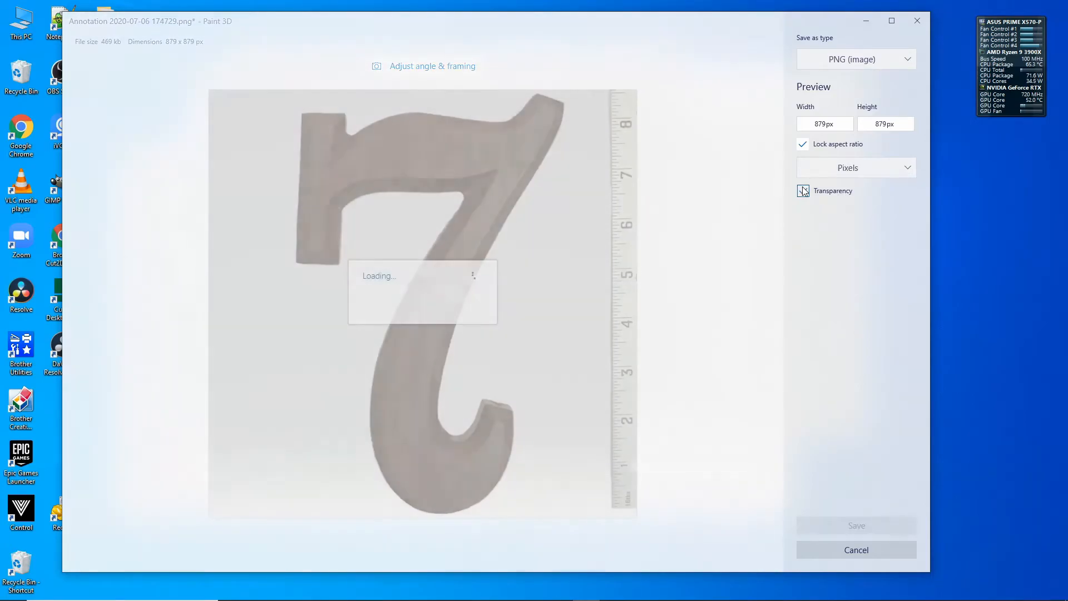
pyautogui.click(804, 191)
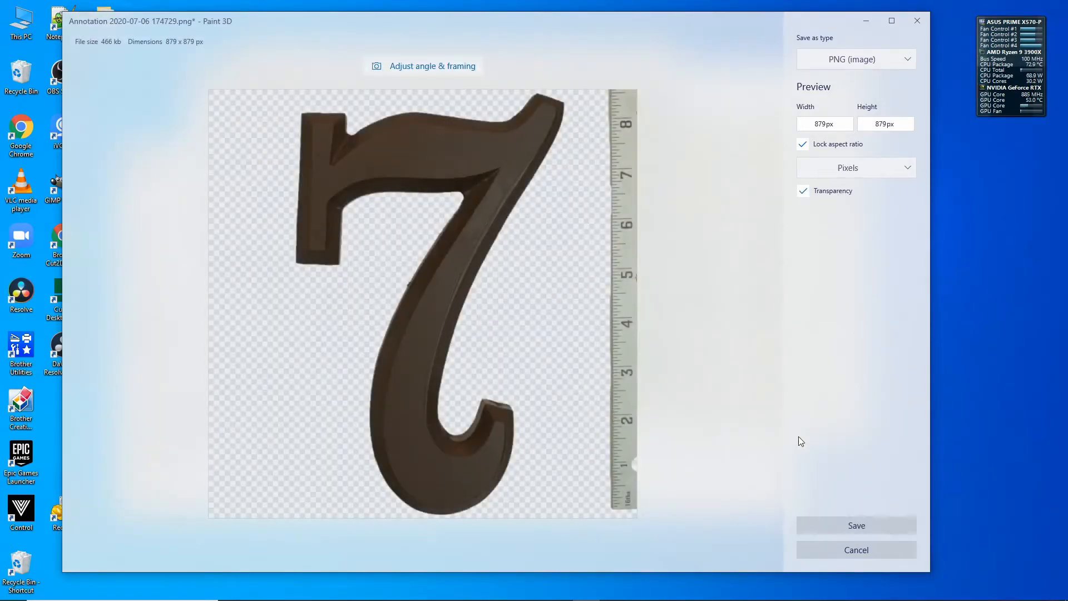
pyautogui.click(866, 526)
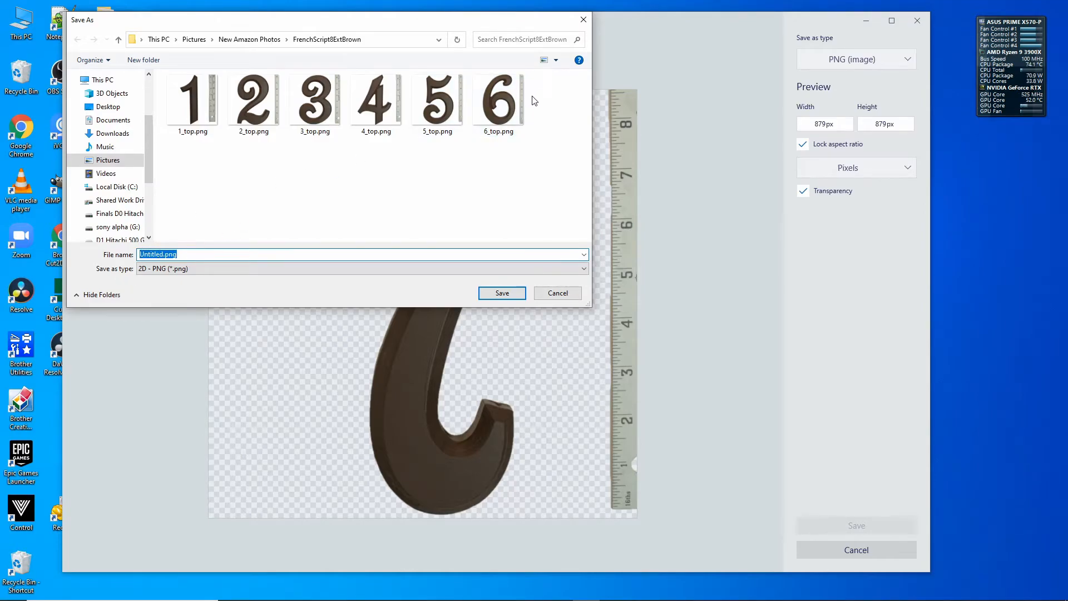
pyautogui.click(498, 102)
pyautogui.click(139, 254)
pyautogui.click(144, 251)
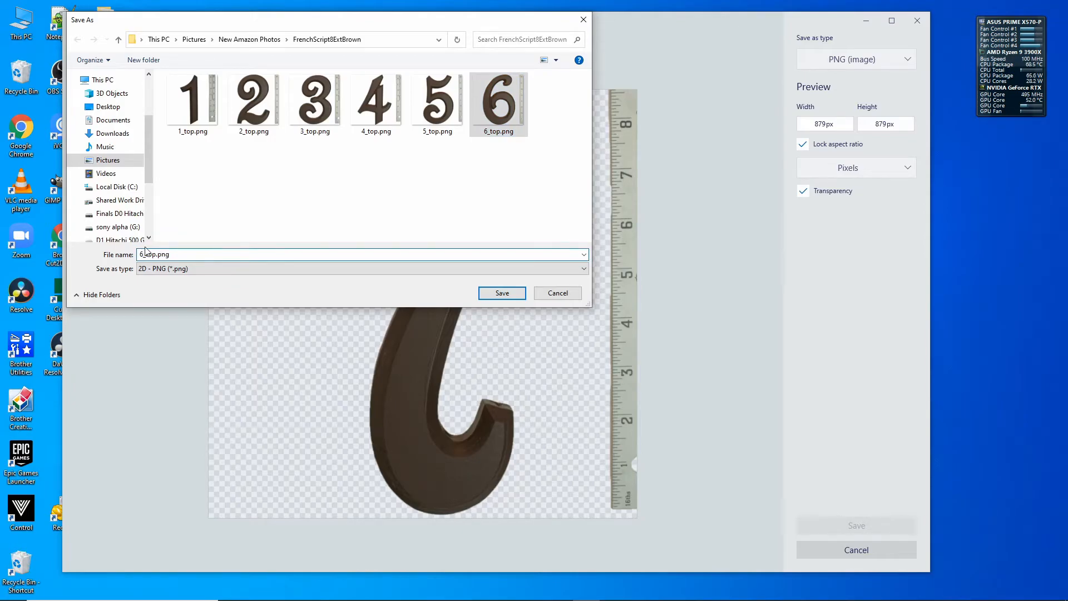
pyautogui.press('BackSpace')
pyautogui.write('7')
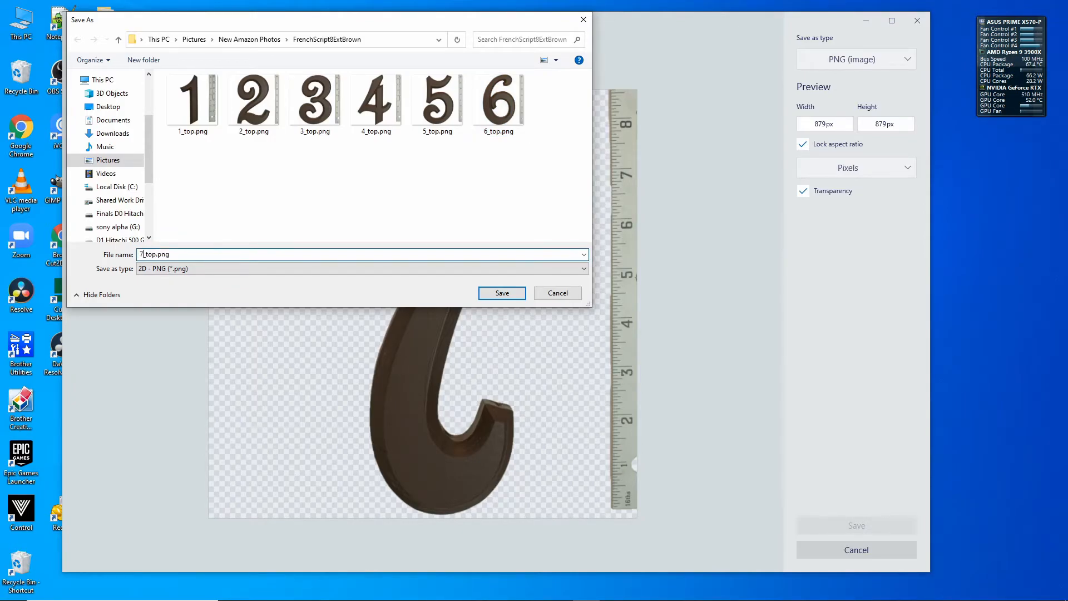
pyautogui.click(502, 293)
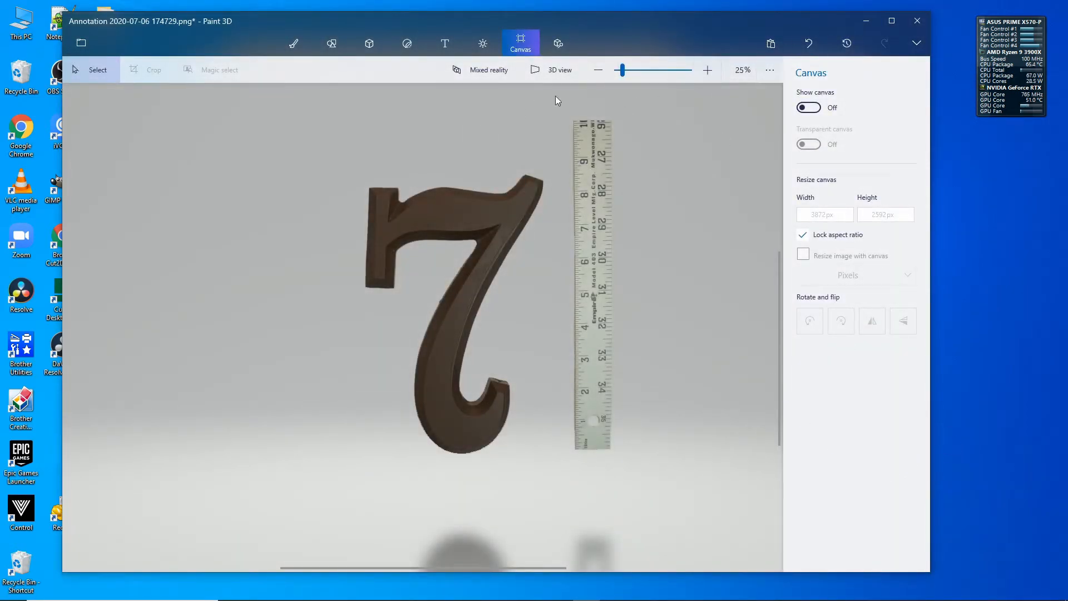
# - Close the Paint 3D project without saving its changes and close the original photo of the 7 in Snip & Sketch
pyautogui.click(917, 21)
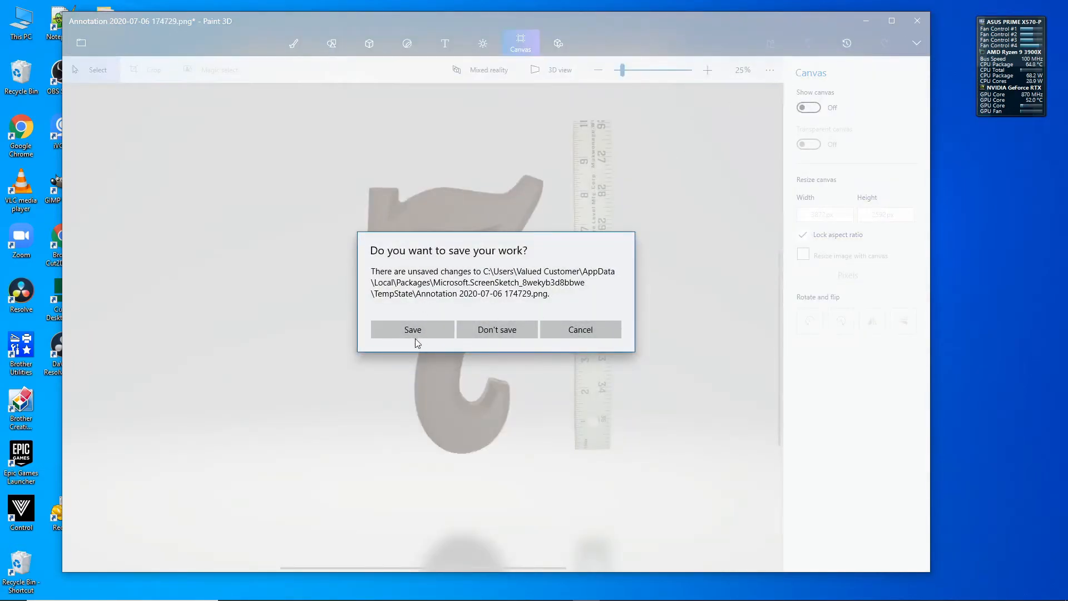
pyautogui.click(502, 329)
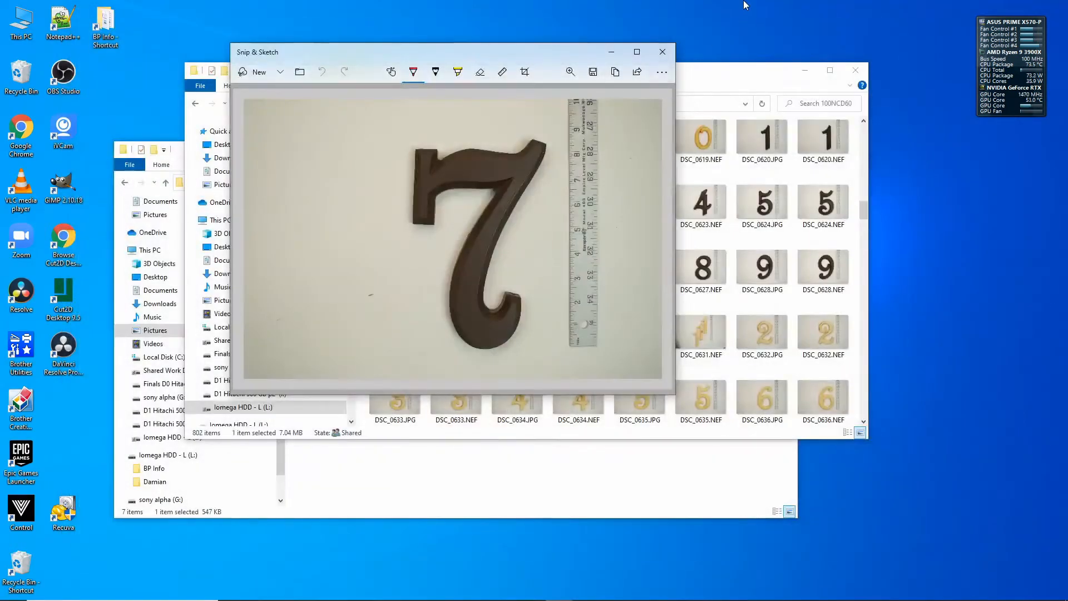
pyautogui.click(664, 53)
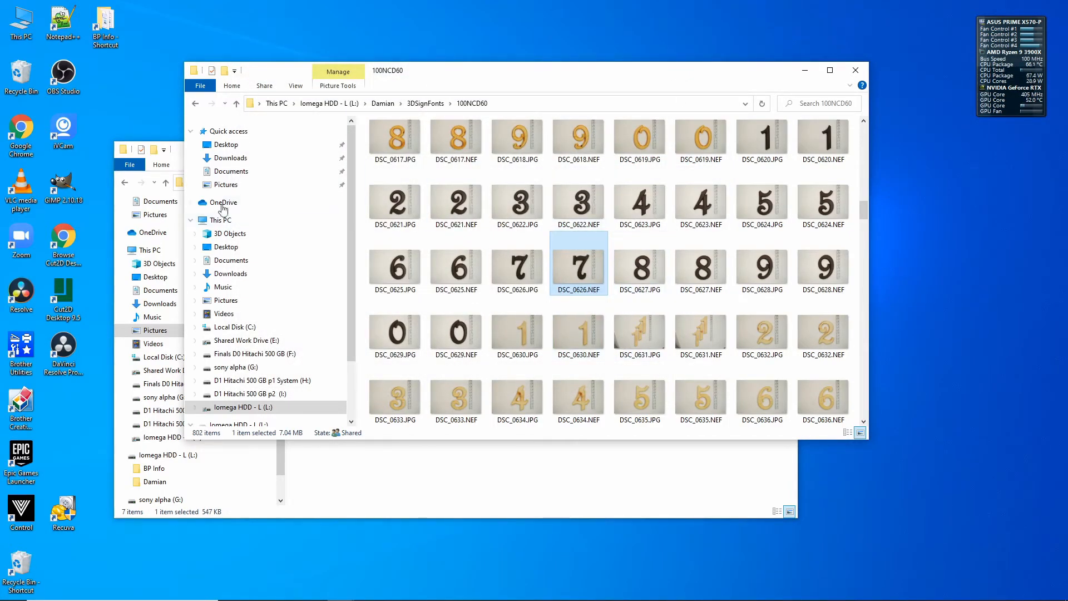
# - View the saved 7_top.png from the FrenchScript8ExtBrown folder in Photos and close it
pyautogui.click(175, 156)
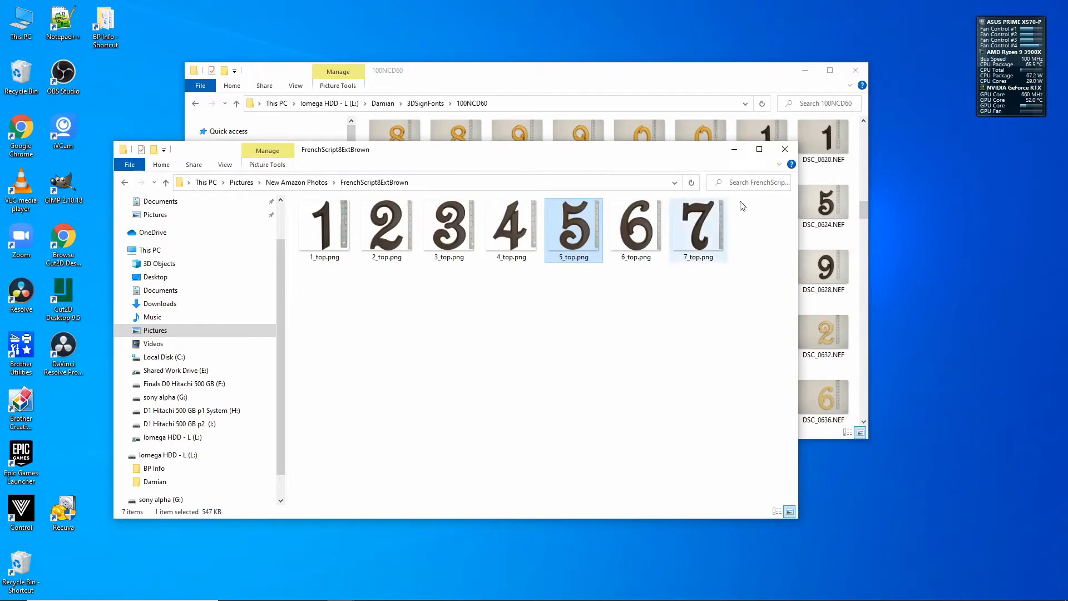
pyautogui.doubleClick(698, 231)
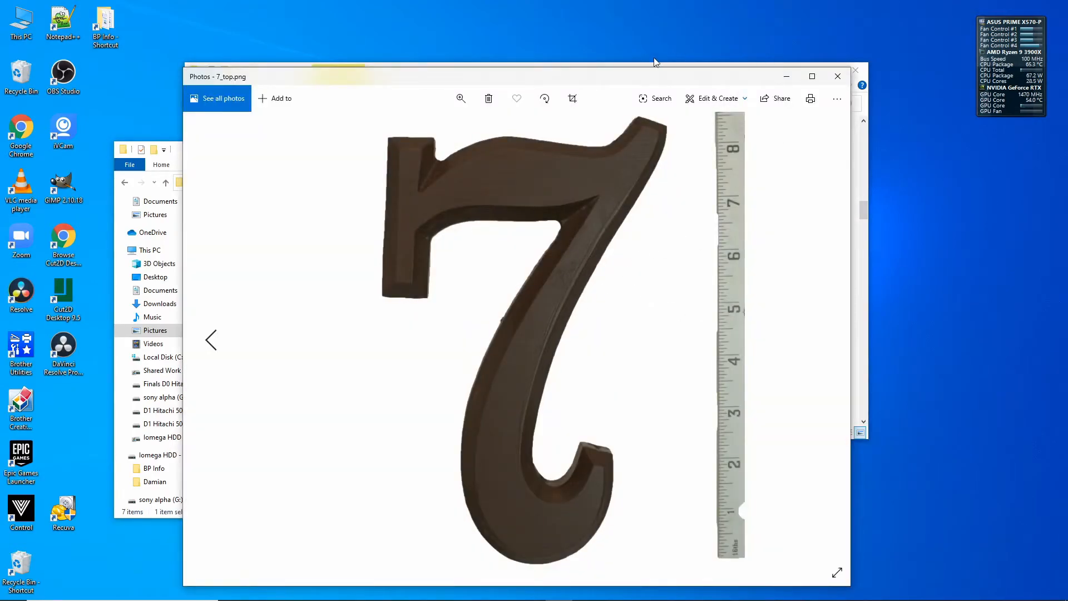
pyautogui.scroll(1, 552, 275)
pyautogui.scroll(-1, 540, 278)
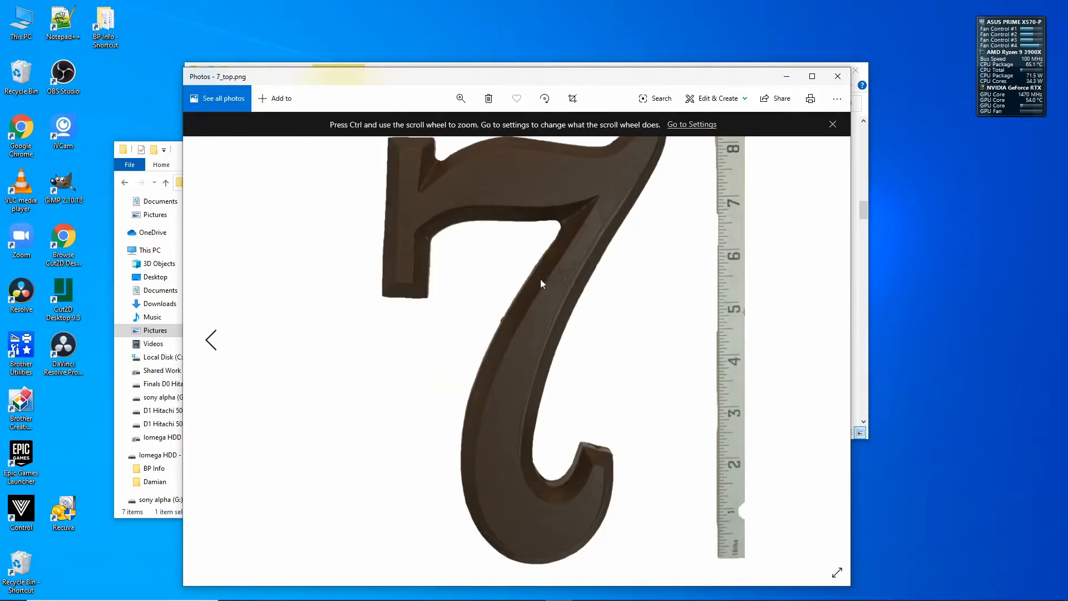
pyautogui.click(838, 76)
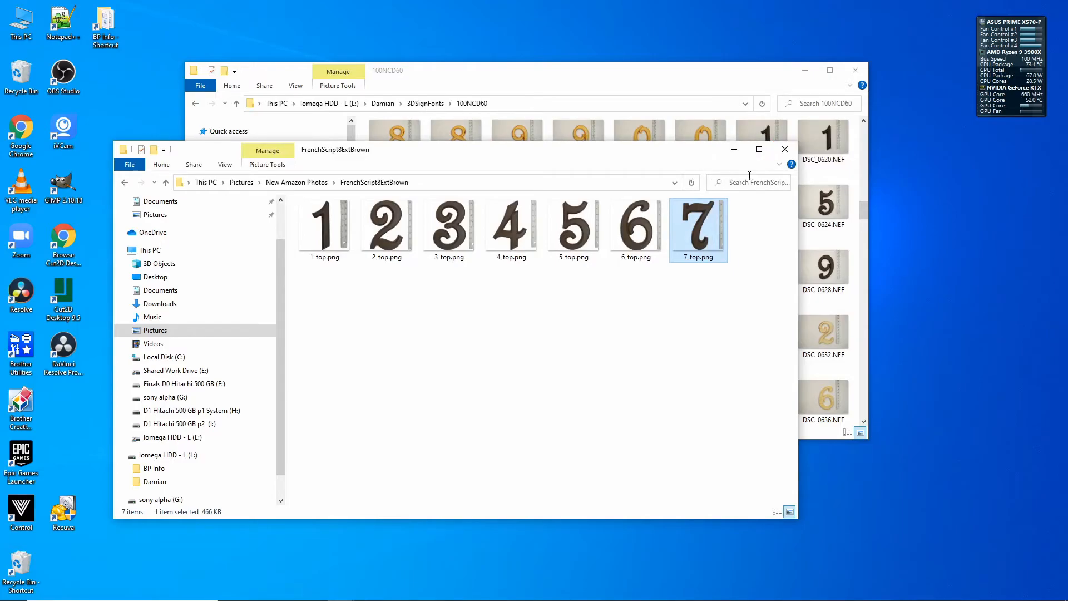
# - Open the brown 8 photo DSC_0627.NEF from the 100NCD60 folder in Snip & Sketch and send it to Paint 3D
pyautogui.click(601, 73)
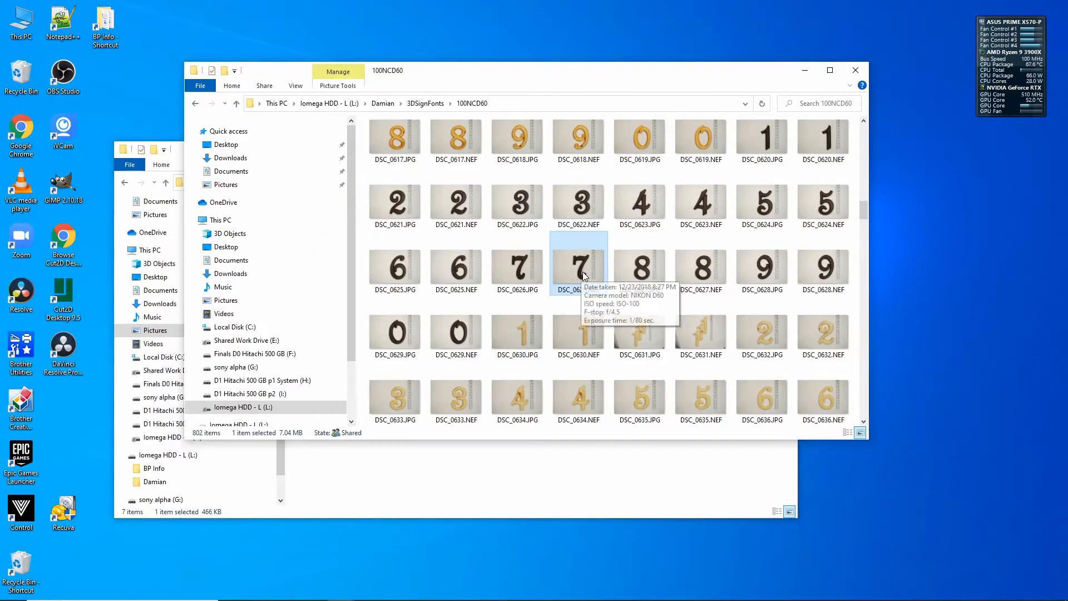
pyautogui.doubleClick(709, 272)
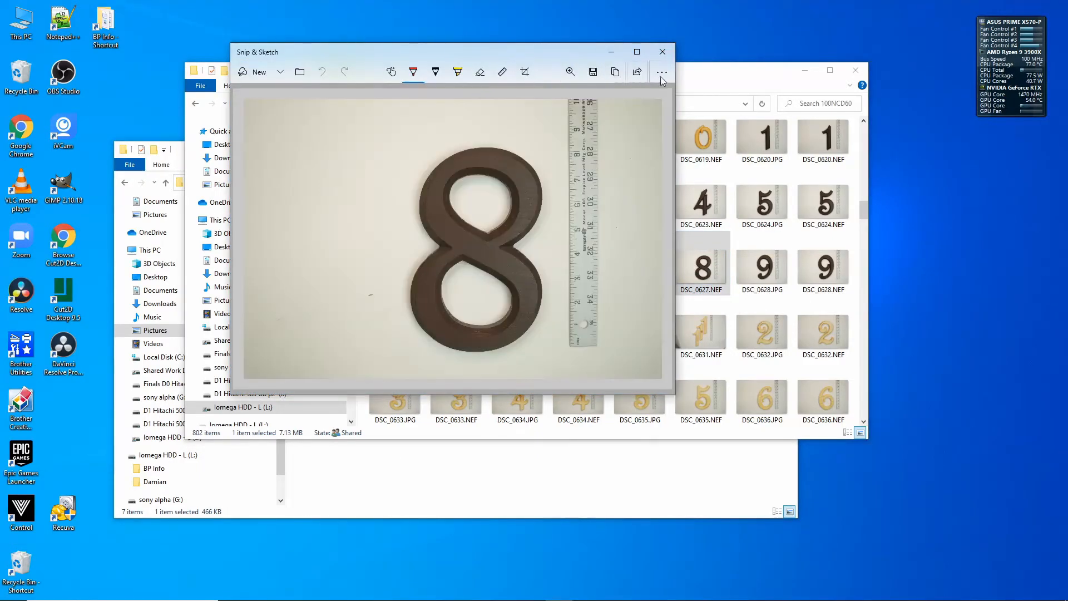
pyautogui.click(671, 70)
pyautogui.click(646, 95)
pyautogui.click(629, 259)
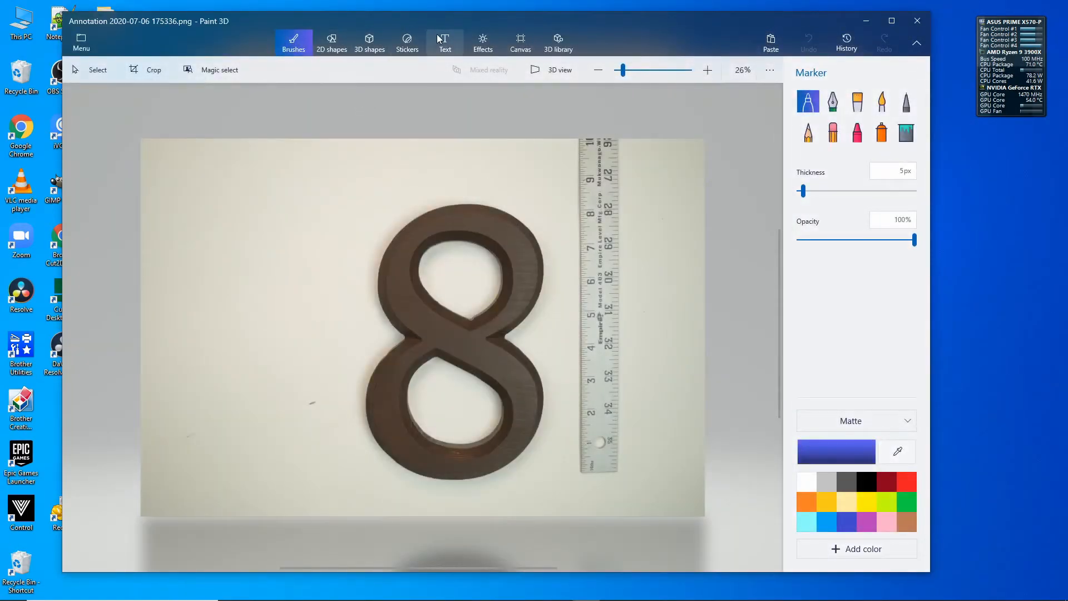
# - Cut out the numeral 8 with Magic select, narrowing the selection area tightly around it and keeping the background autofill
pyautogui.click(227, 74)
pyautogui.moveTo(140, 138); pyautogui.dragTo(357, 192)
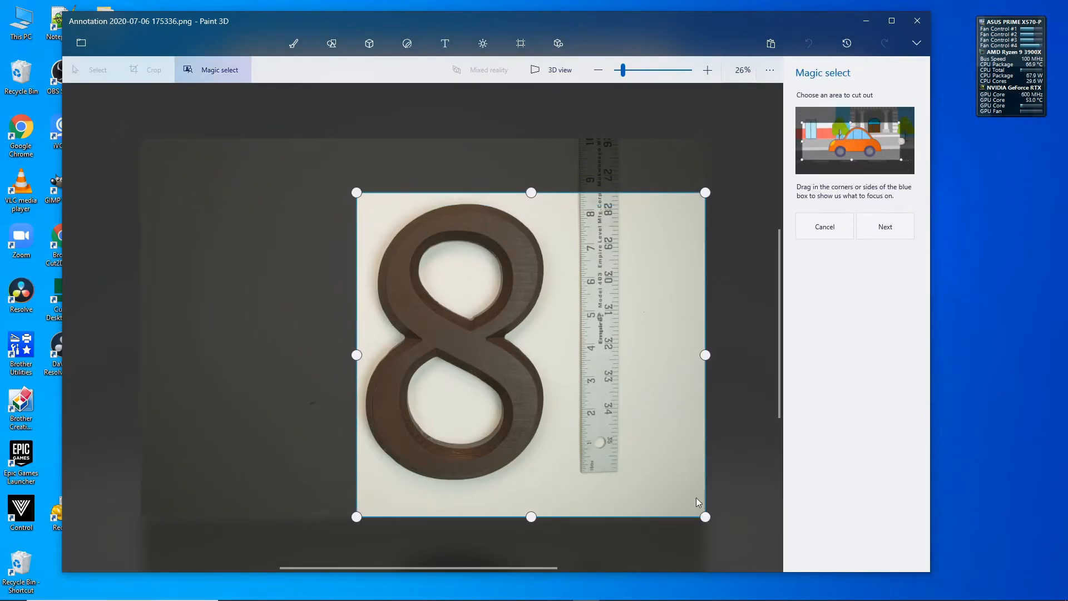
pyautogui.moveTo(704, 516); pyautogui.dragTo(556, 486)
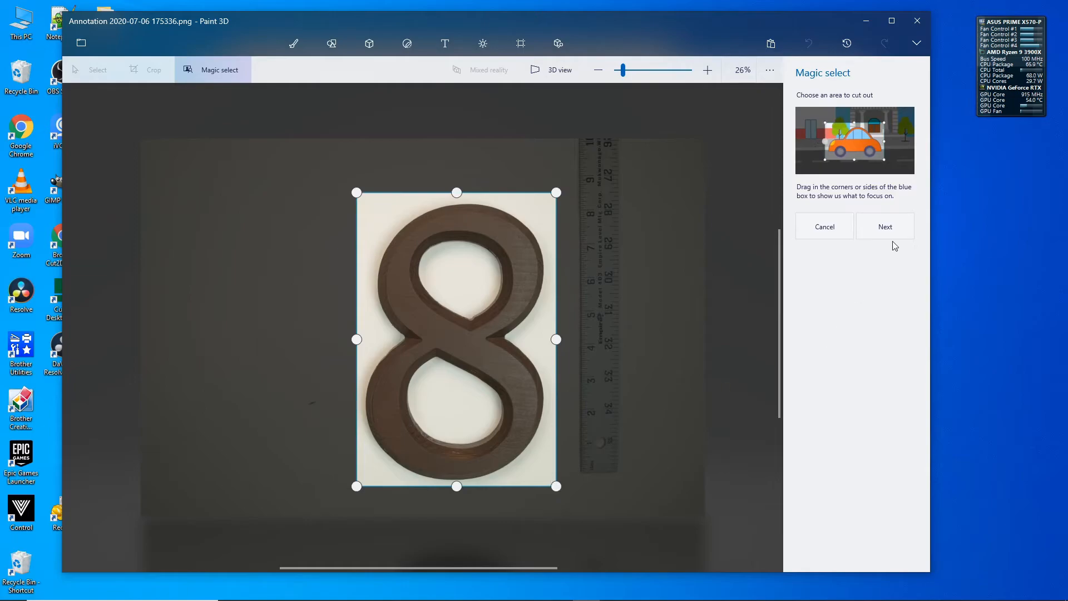
pyautogui.press('Return')
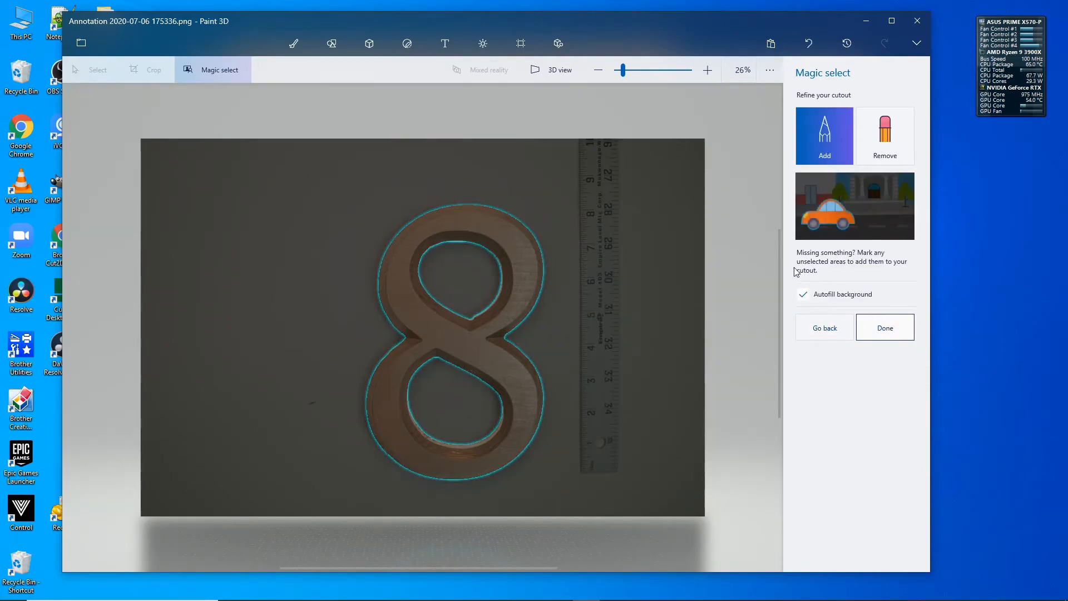
pyautogui.press('Return')
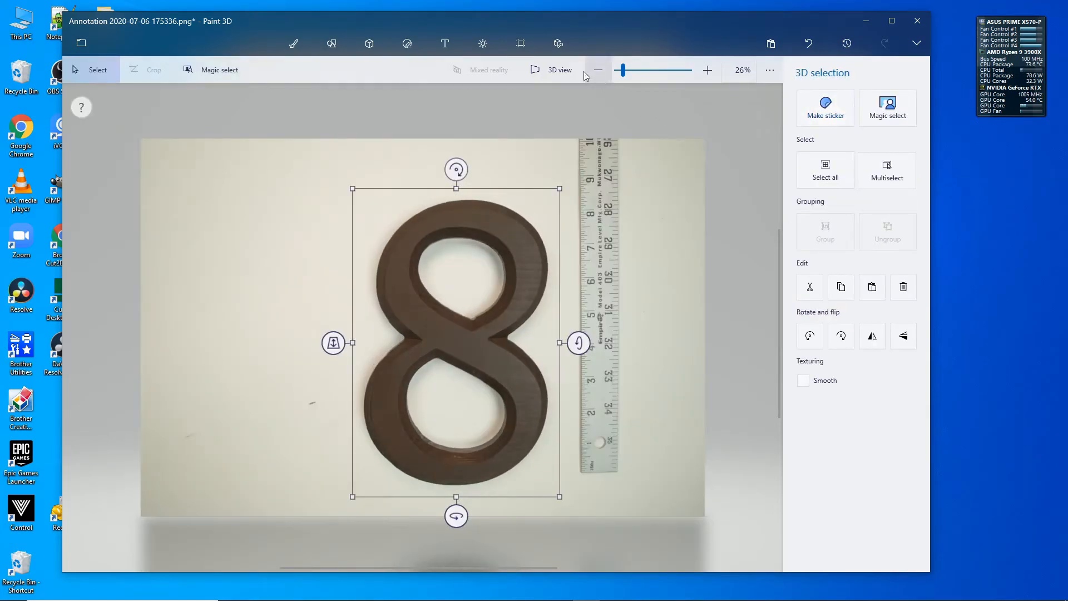
# - Start a second Magic select cutout with the selection area narrowed to the ruler beside the 8
pyautogui.click(520, 42)
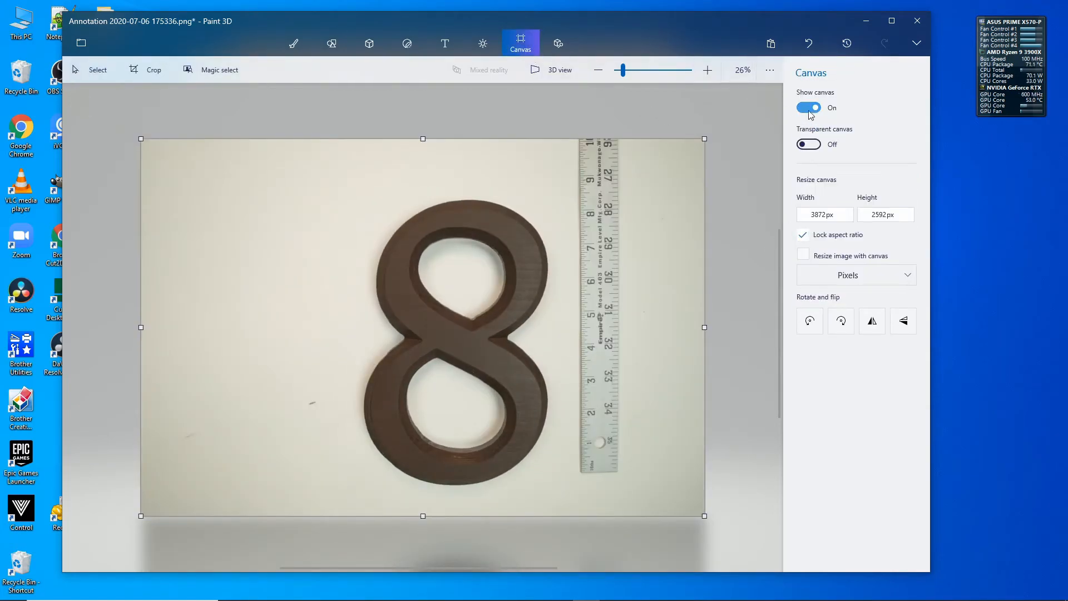
pyautogui.click(212, 70)
pyautogui.moveTo(140, 137); pyautogui.dragTo(573, 115)
pyautogui.moveTo(710, 518); pyautogui.dragTo(636, 494)
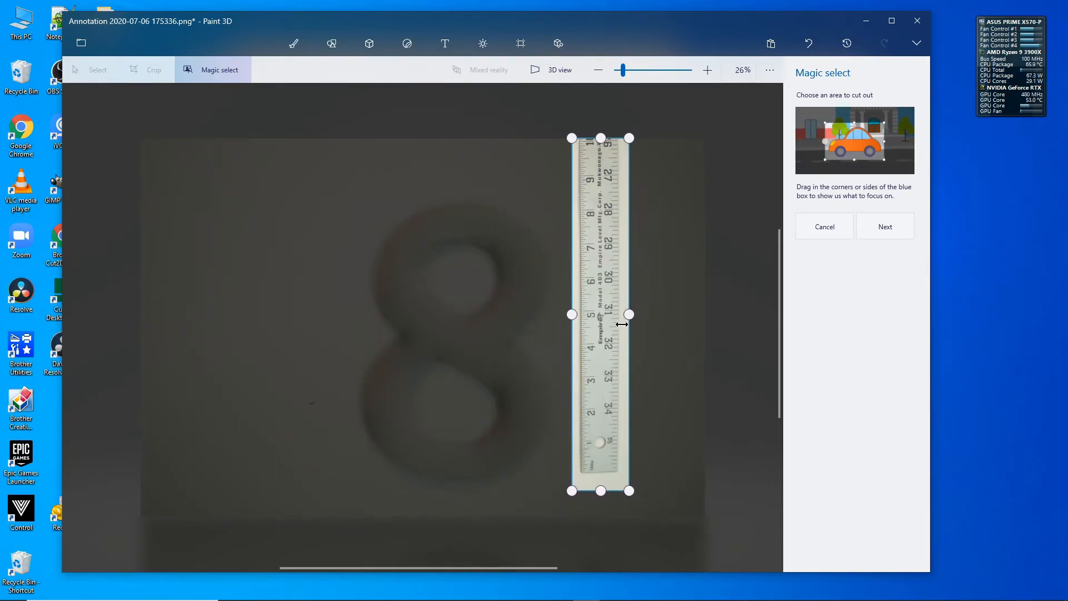
pyautogui.press('Return')
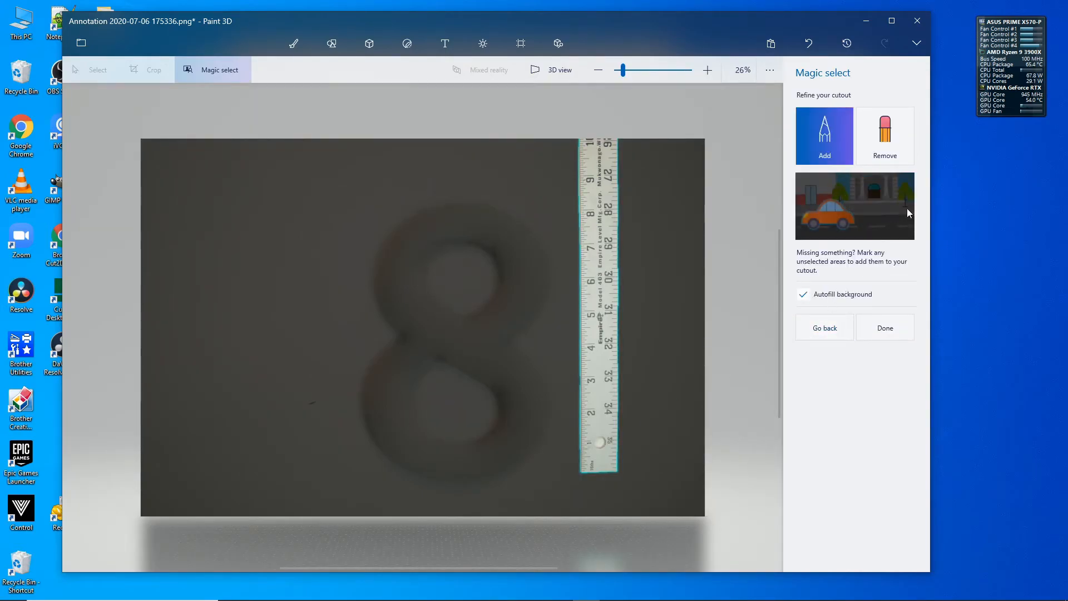
# - Remove the round hole near the ruler's 1-inch mark from the selection and finish the ruler cutout
pyautogui.click(884, 146)
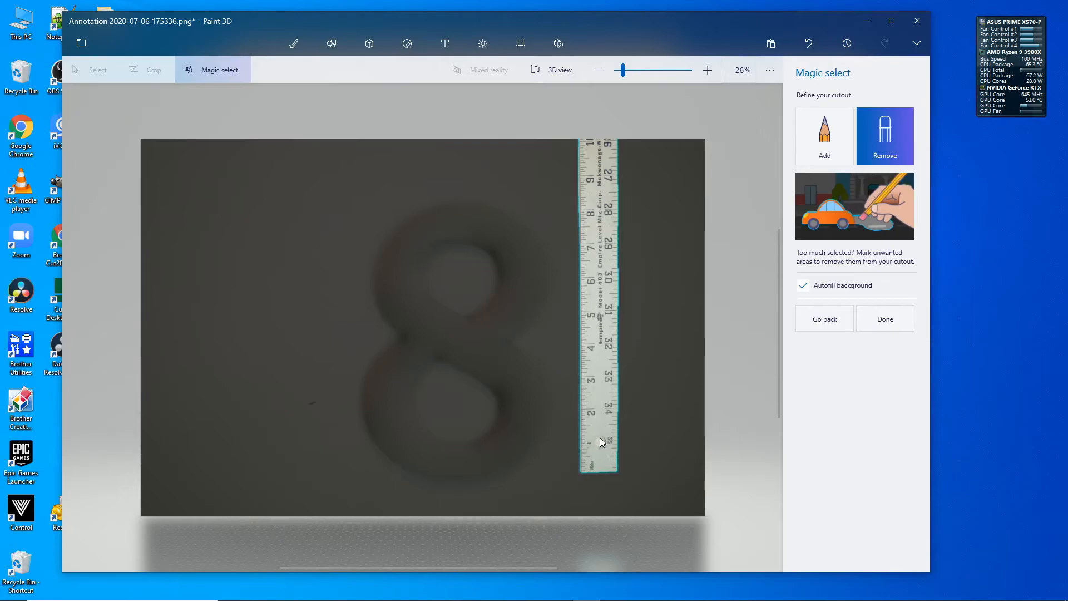
pyautogui.scroll(4, 600, 440)
pyautogui.scroll(4, 598, 443)
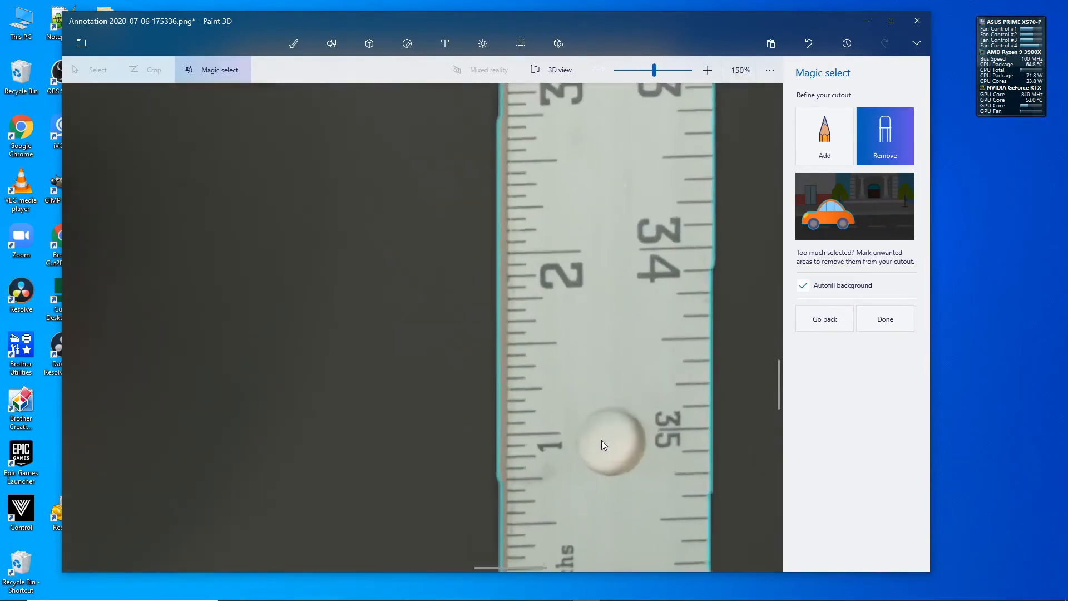
pyautogui.moveTo(622, 427)
pyautogui.mouseDown()
pyautogui.moveTo(595, 444)
pyautogui.moveTo(608, 456)
pyautogui.moveTo(602, 421)
pyautogui.moveTo(605, 446)
pyautogui.mouseUp()
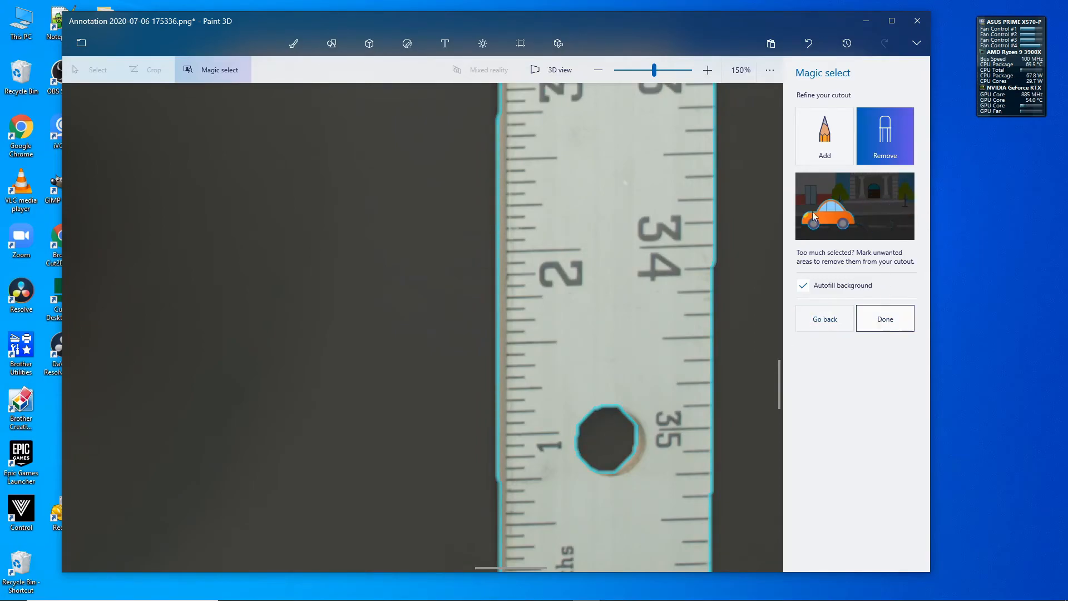
pyautogui.press('Return')
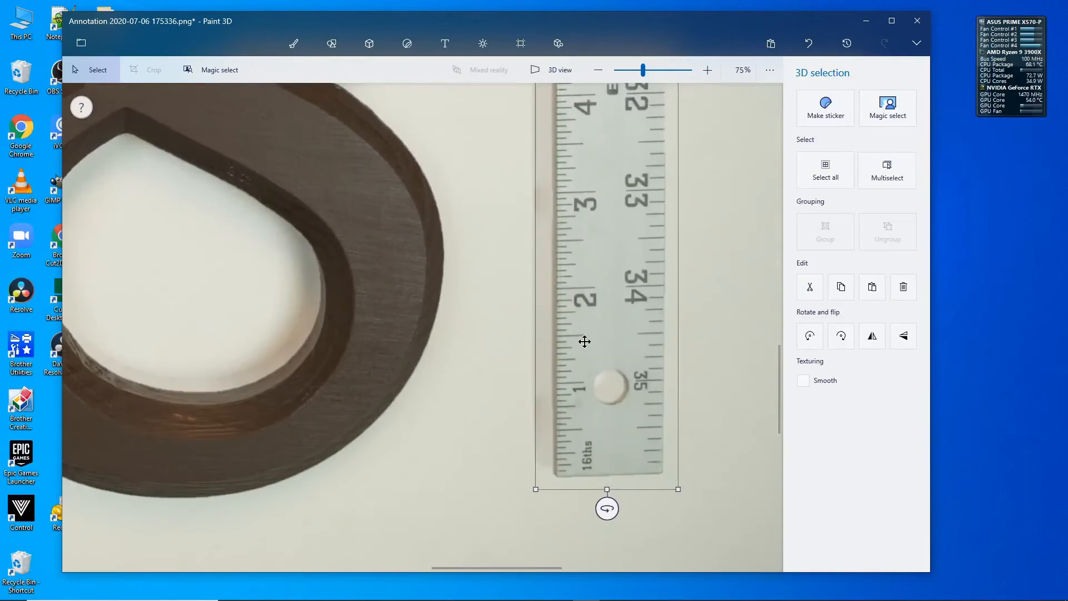
# - Hide the canvas so only the 8 and ruler cutouts remain
pyautogui.click(524, 40)
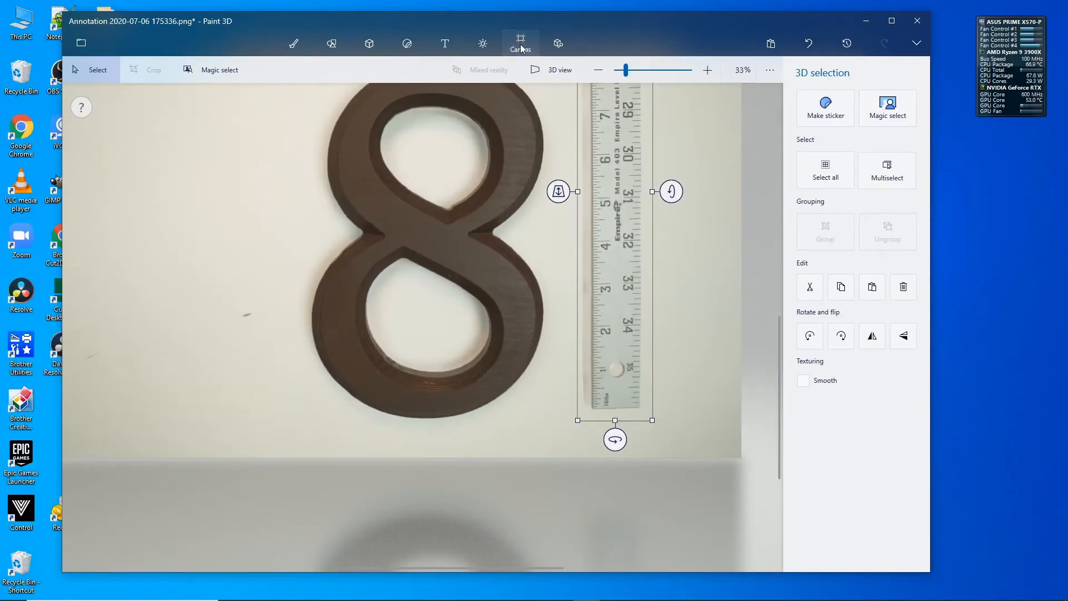
pyautogui.click(813, 110)
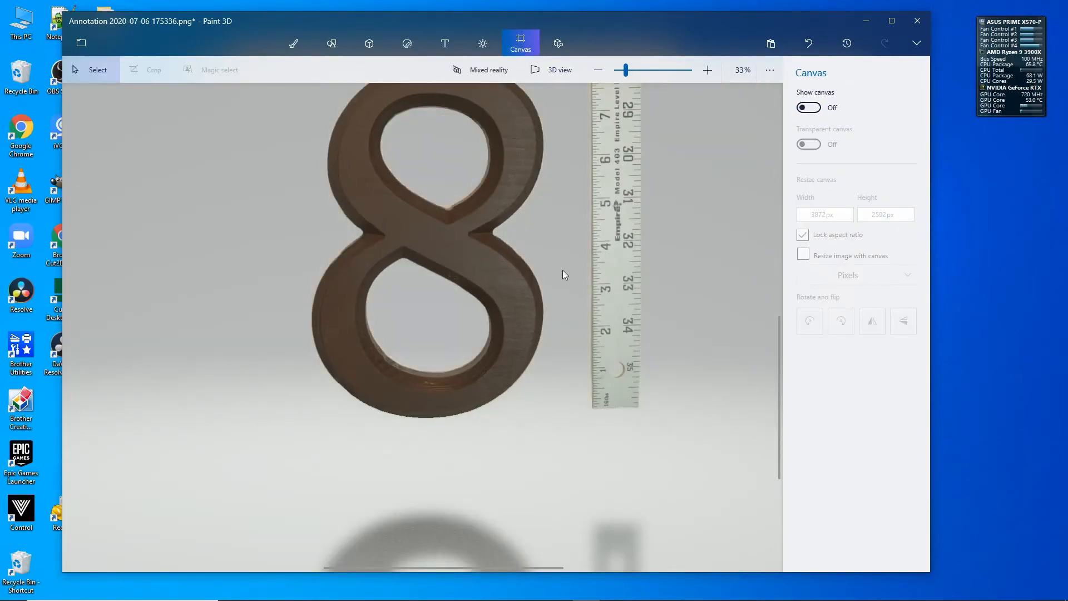
pyautogui.scroll(-2, 561, 273)
# - Start saving the project as a PNG image with transparency enabled
pyautogui.click(94, 50)
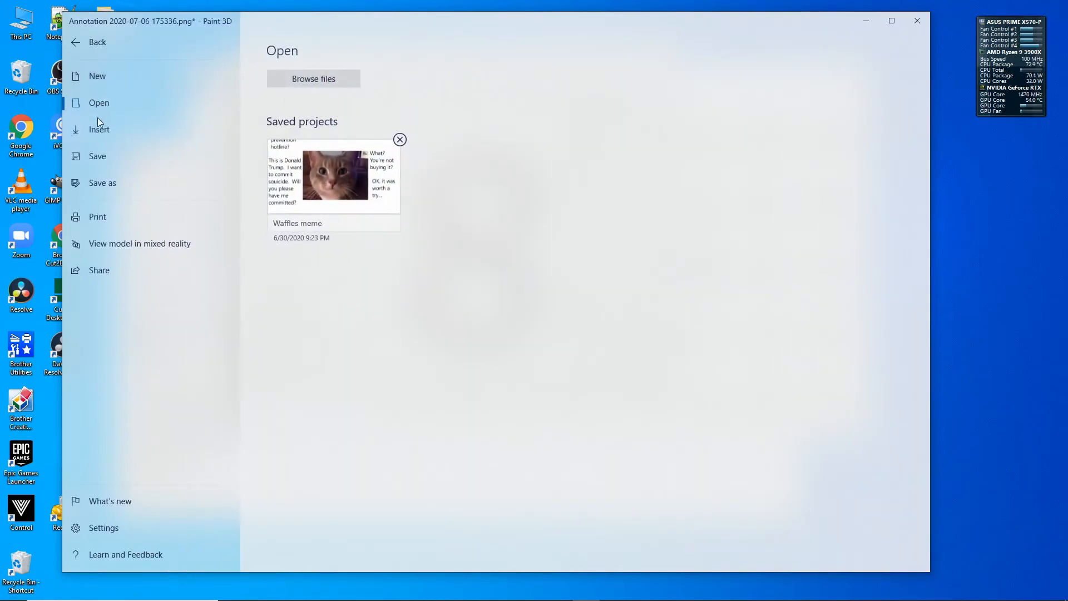
pyautogui.click(100, 156)
pyautogui.click(296, 114)
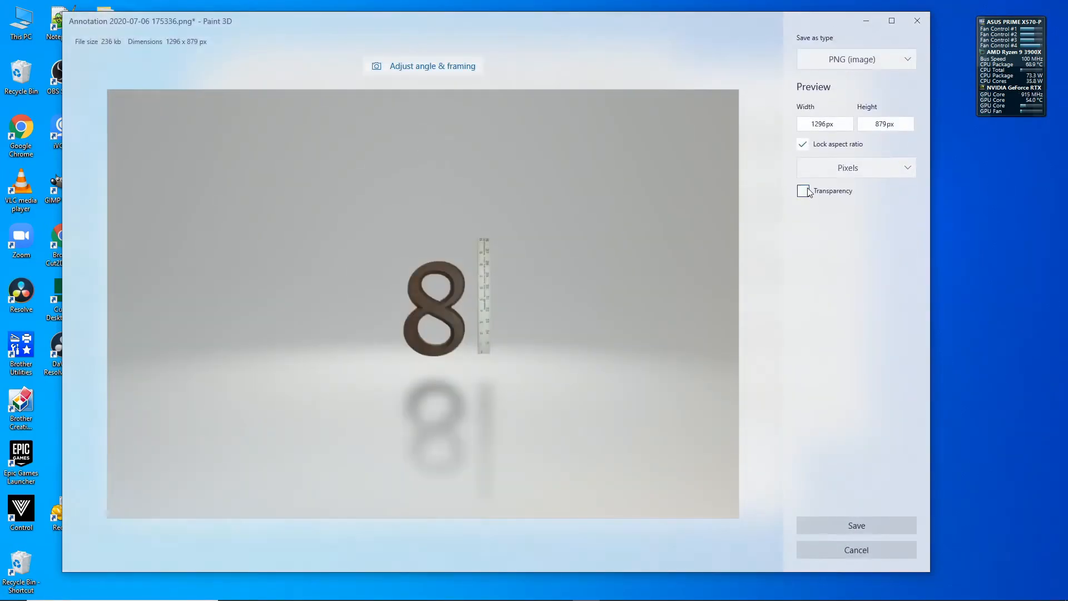
pyautogui.click(808, 191)
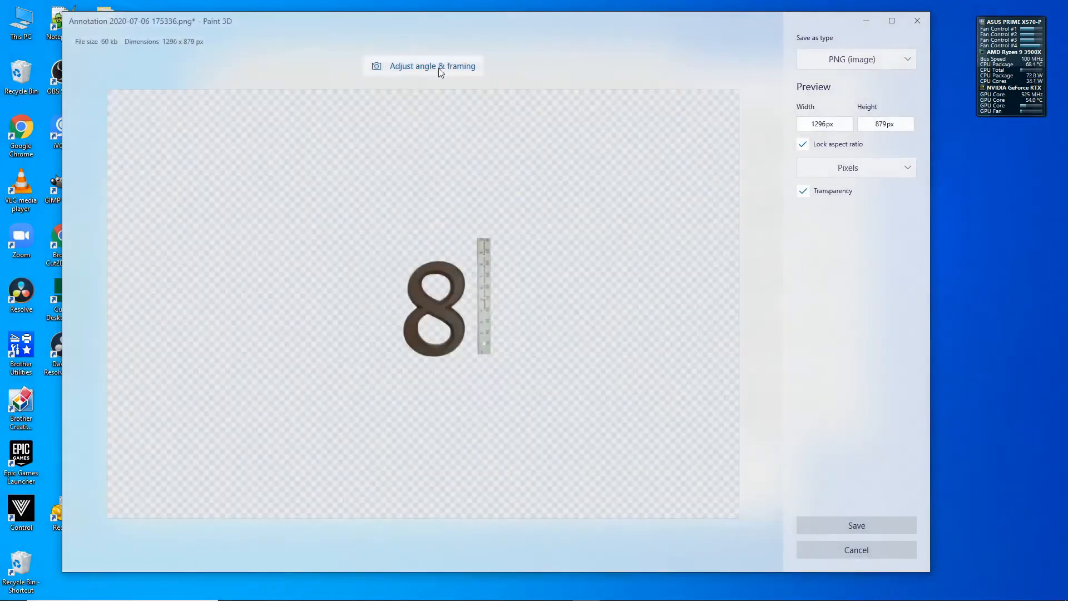
# - Adjust the image's framing to a 1:1 frame and set the framing zoom to 45% for the 8
pyautogui.click(437, 68)
pyautogui.click(858, 205)
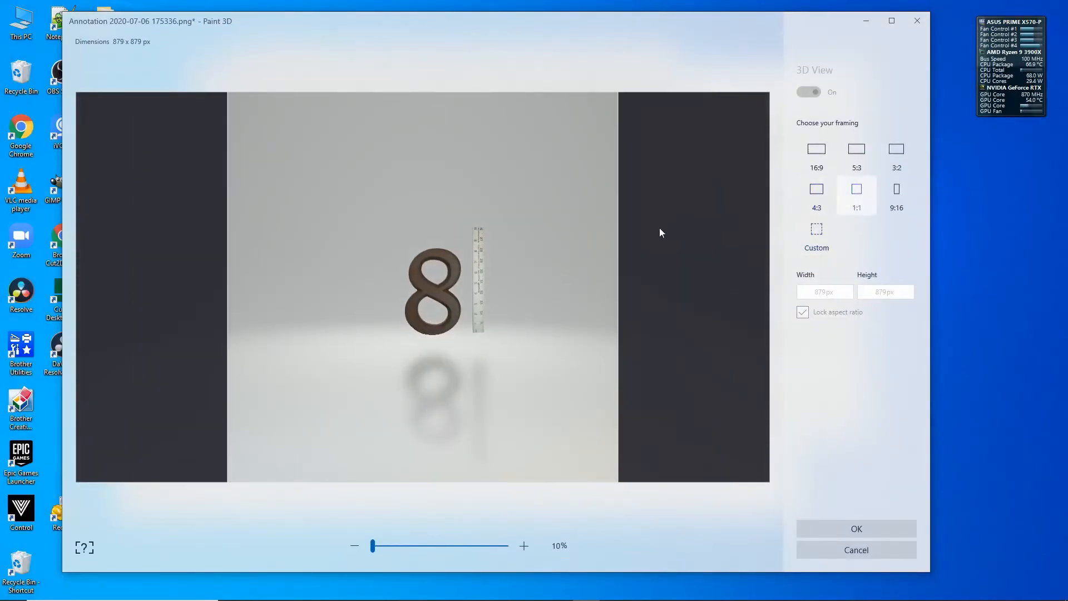
pyautogui.scroll(4, 418, 323)
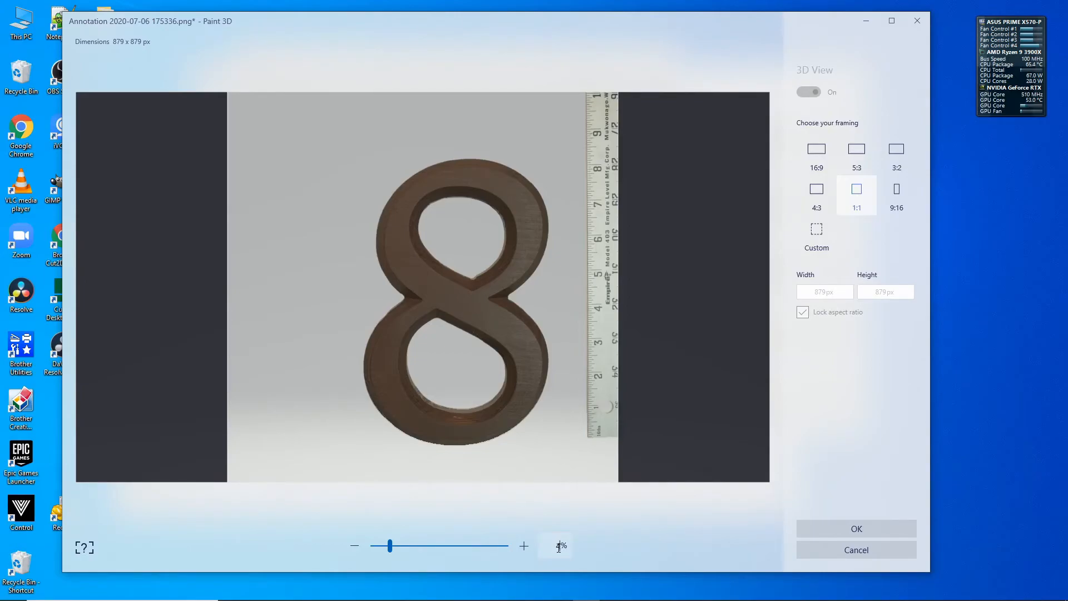
pyautogui.press('Return')
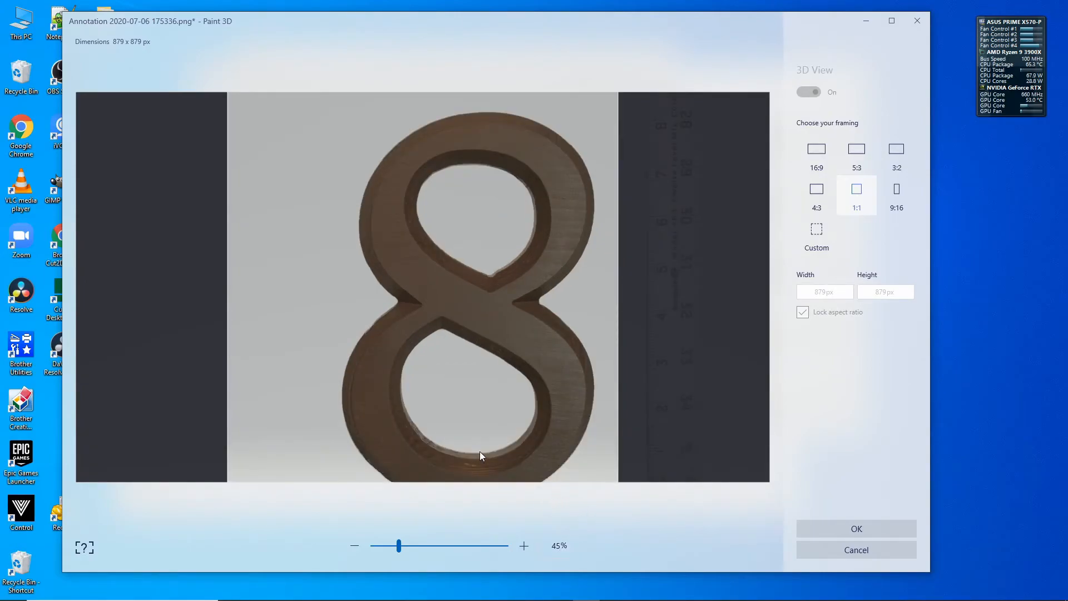
# - Set the framing zoom to 44%, position the whole 8 and its ruler inside the square frame, and accept the framing
pyautogui.moveTo(472, 372); pyautogui.dragTo(453, 345)
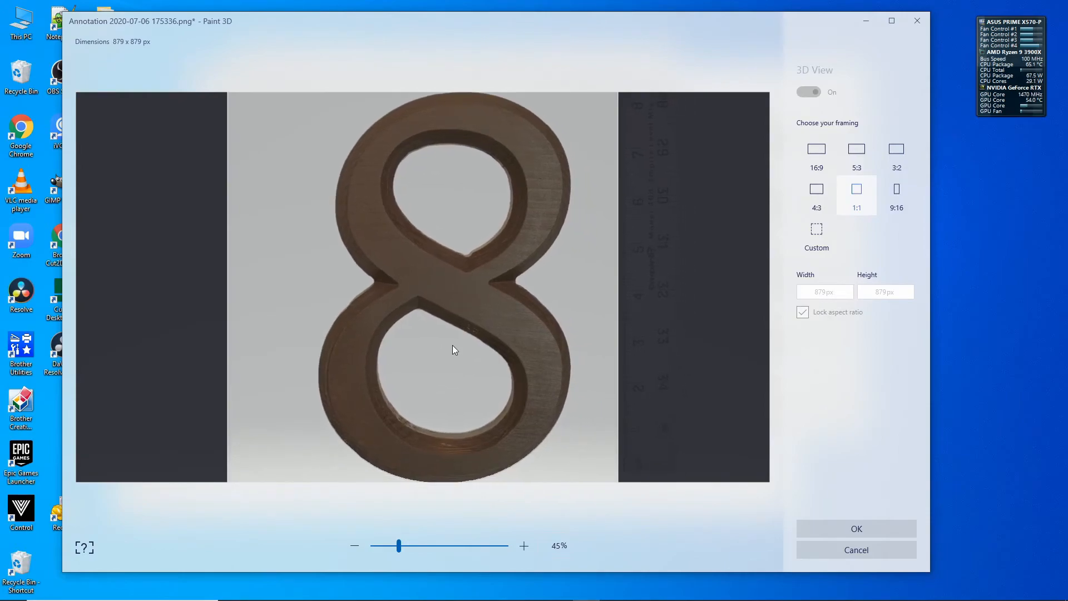
pyautogui.click(561, 546)
pyautogui.press('Return')
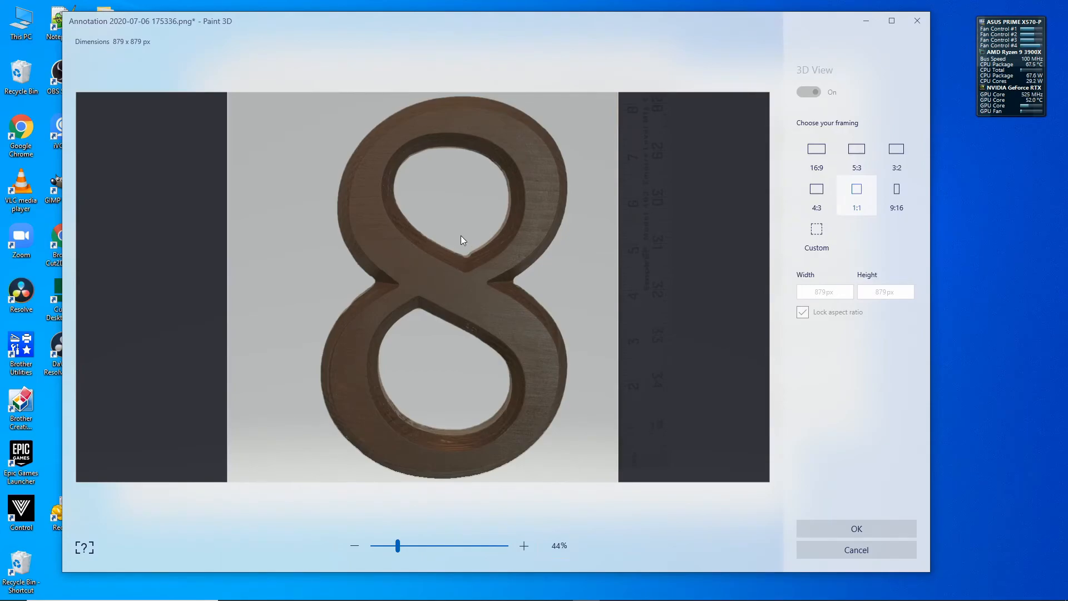
pyautogui.moveTo(461, 236); pyautogui.dragTo(439, 239)
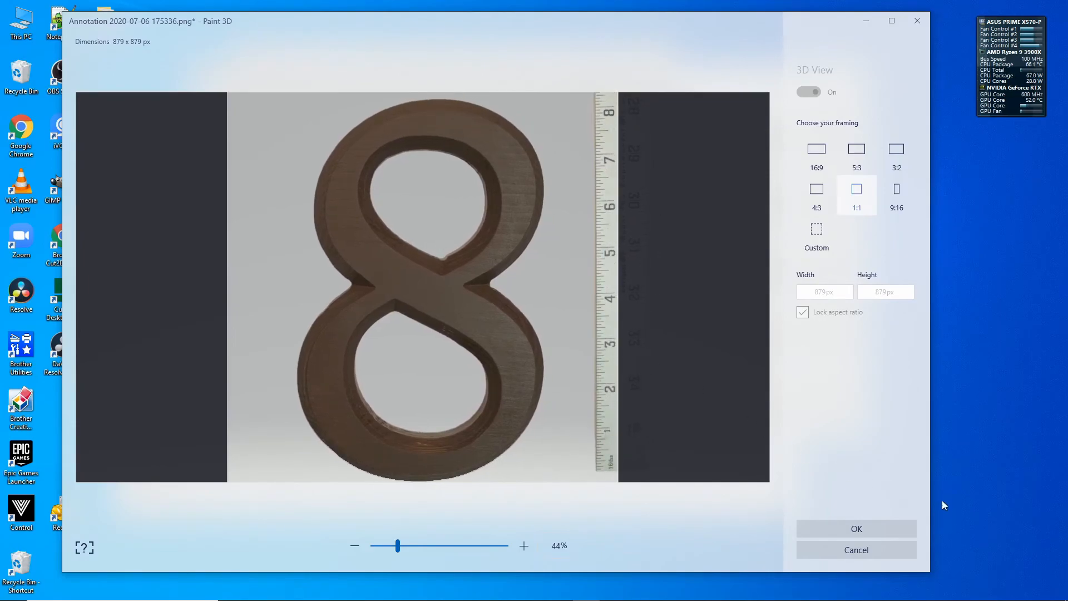
pyautogui.click(886, 530)
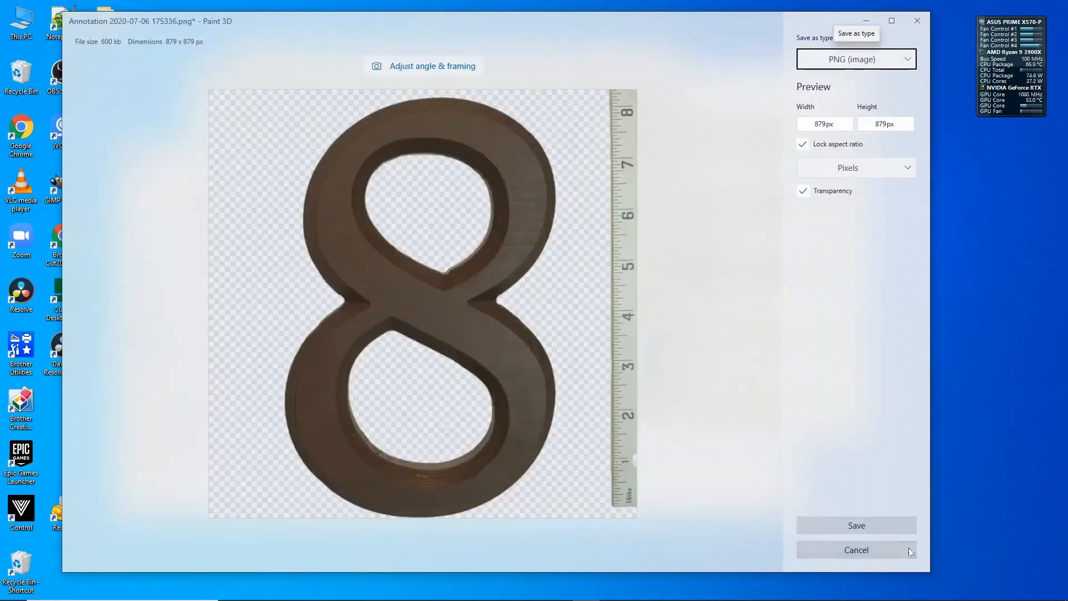
# - Save the transparent PNG as 8_top.png in the FrenchScript8ExtBrown folder, basing the name on the existing 7_top.png
pyautogui.click(872, 526)
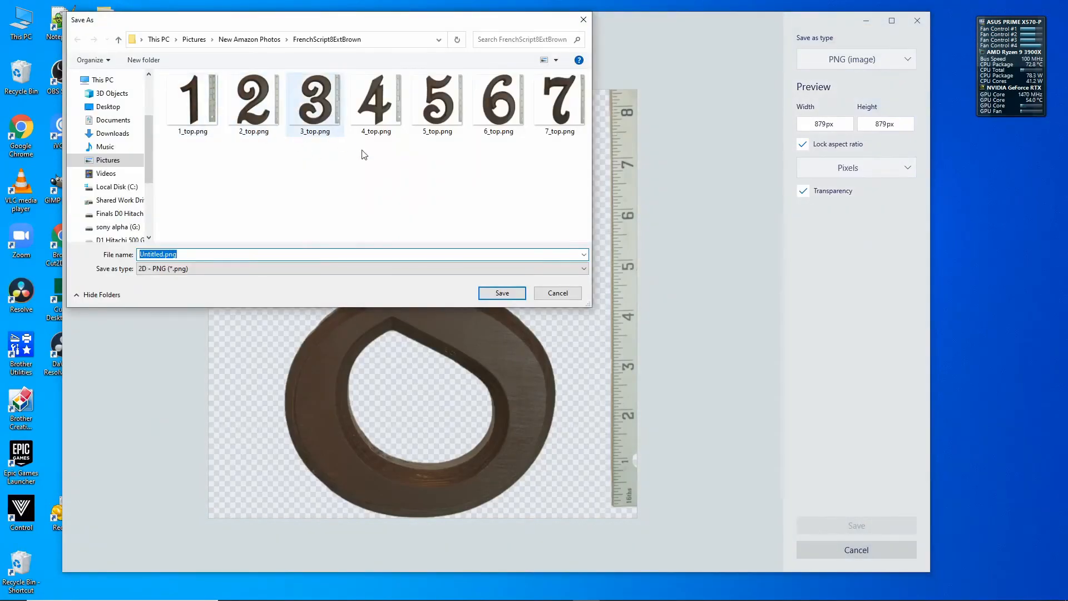
pyautogui.click(574, 102)
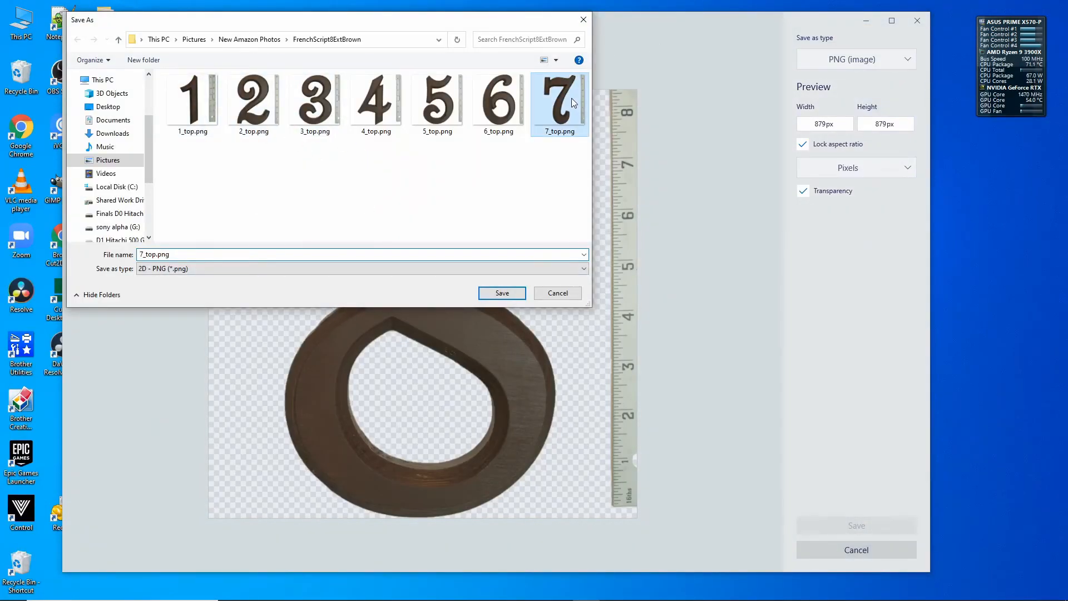
pyautogui.click(145, 255)
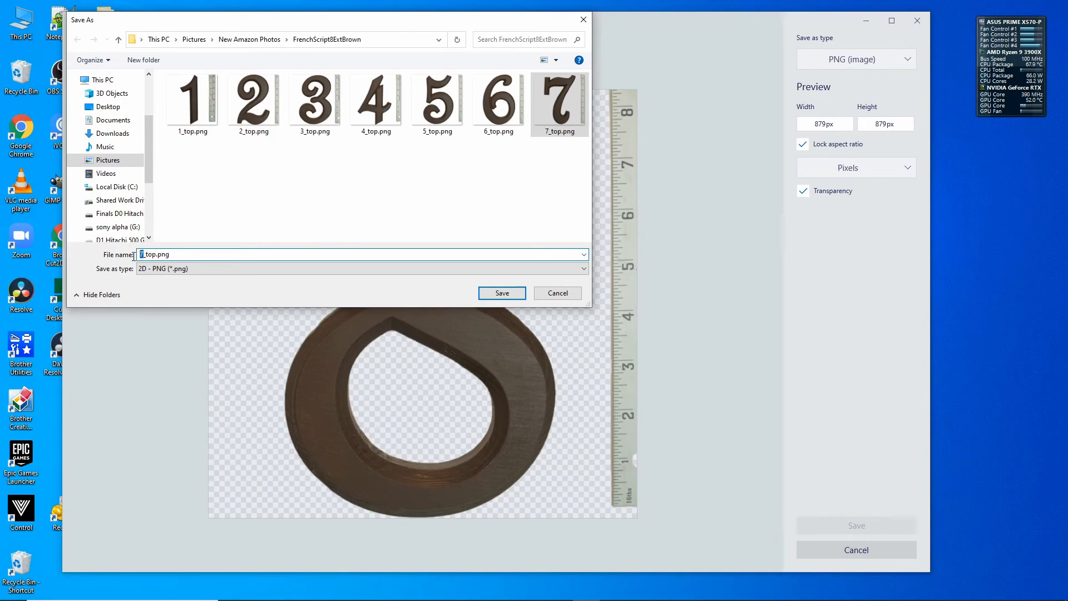
pyautogui.write('8')
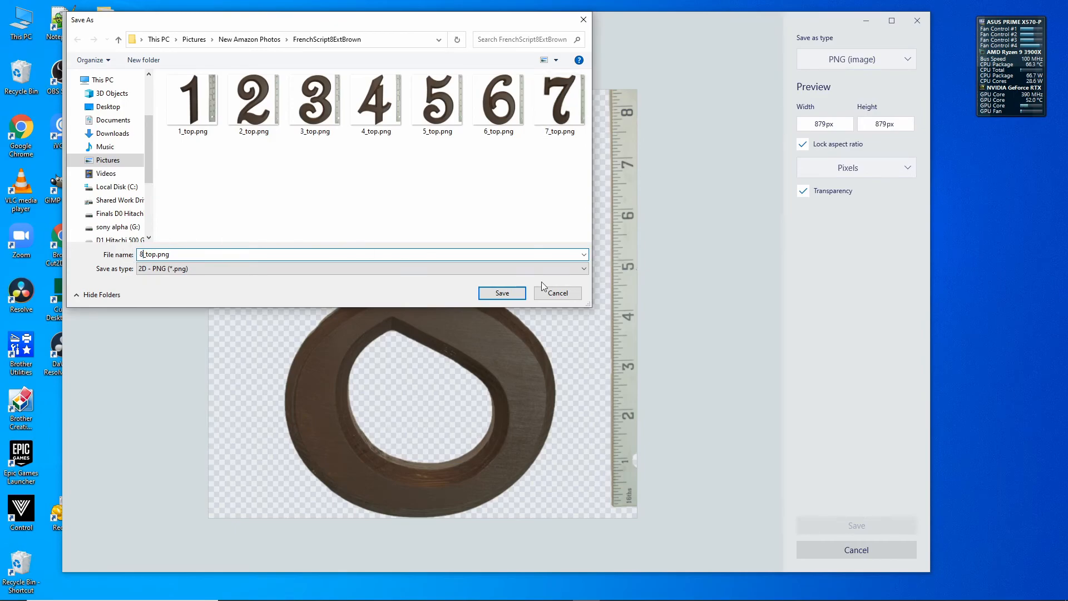
pyautogui.click(502, 293)
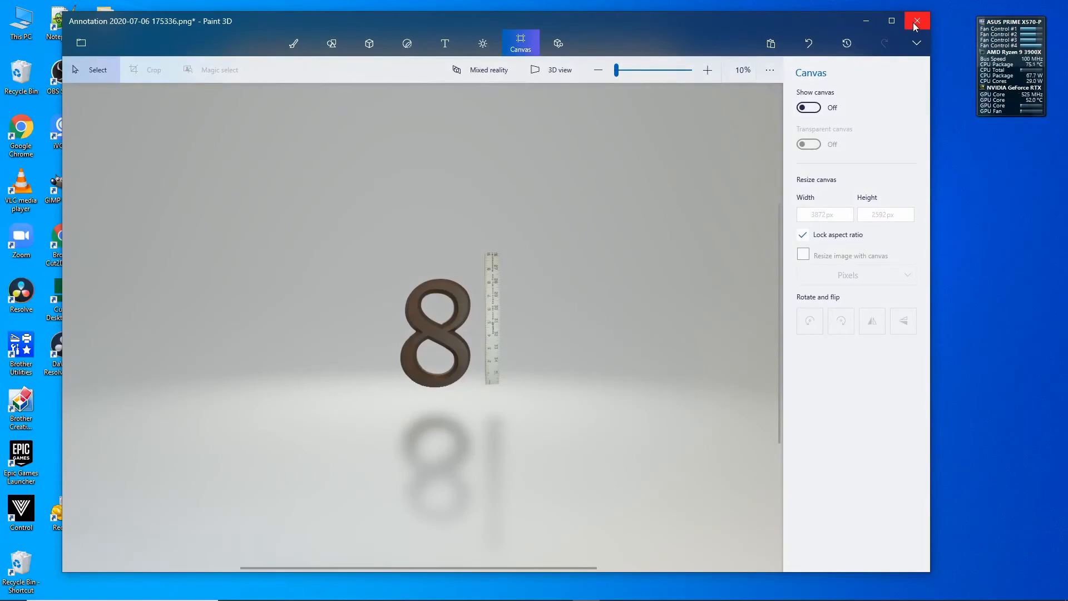
# - Close the Paint 3D project without saving it, and close the Snip & Sketch window with the 8 photo
pyautogui.click(918, 21)
pyautogui.click(503, 329)
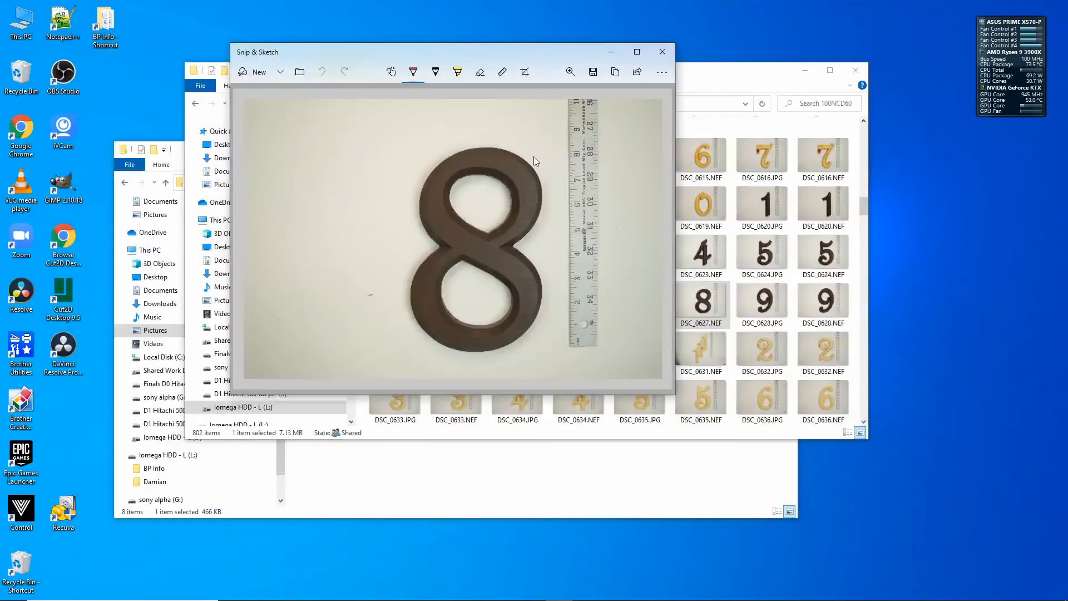
pyautogui.click(663, 53)
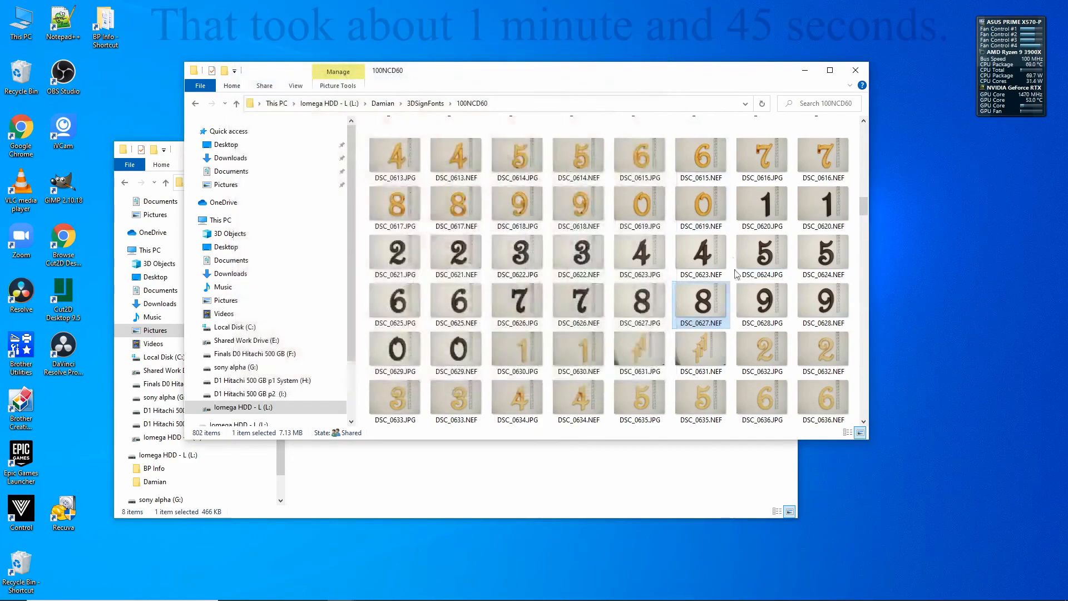
# - Switch to the FrenchScript8ExtBrown folder in File Explorer and select 8_top.png to check the saved cutout
pyautogui.click(176, 150)
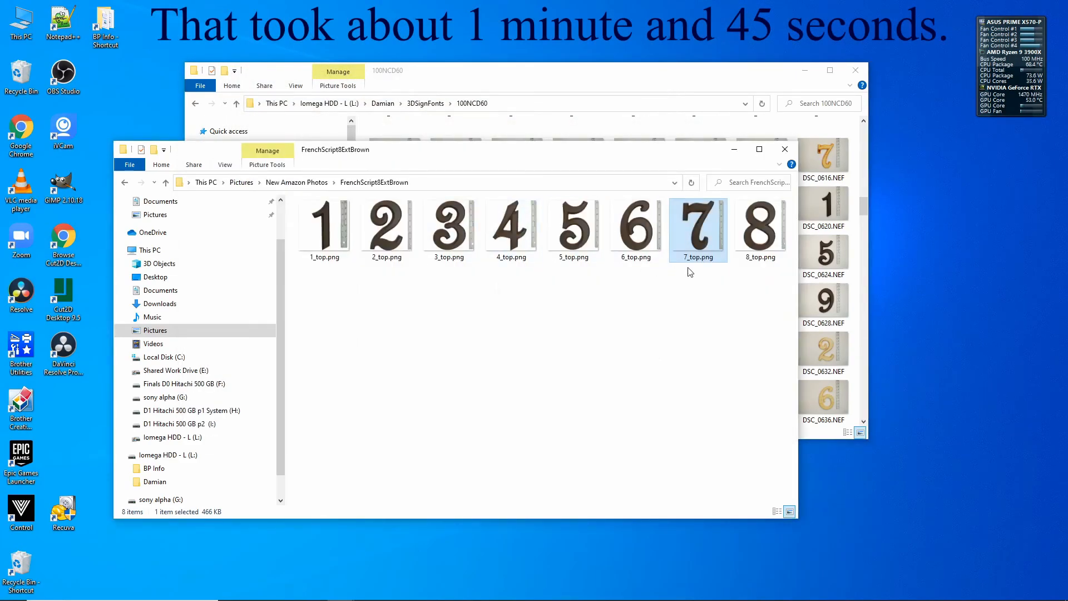
pyautogui.click(753, 241)
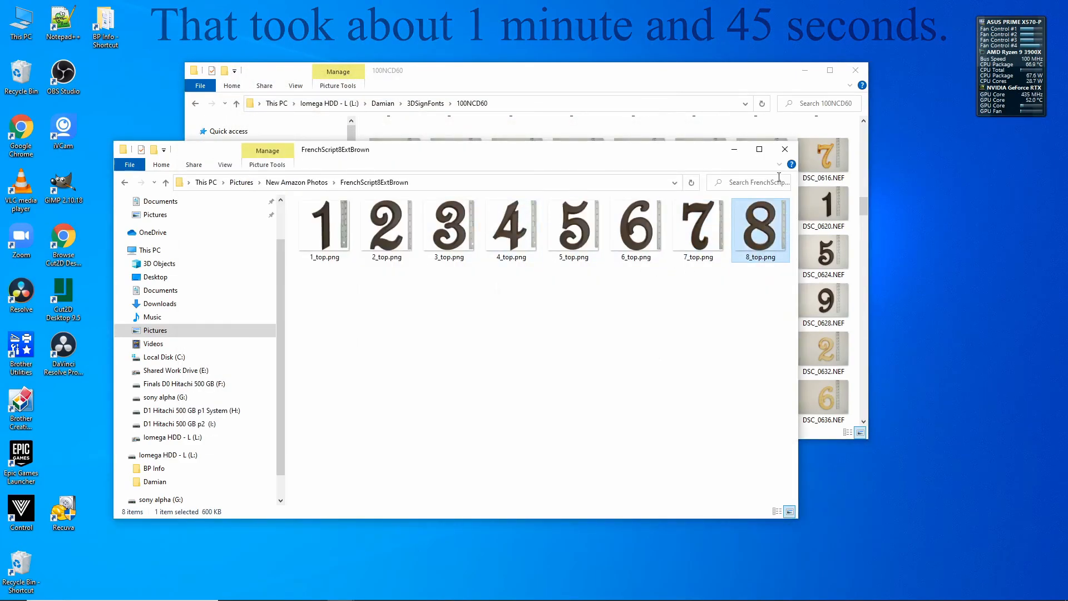